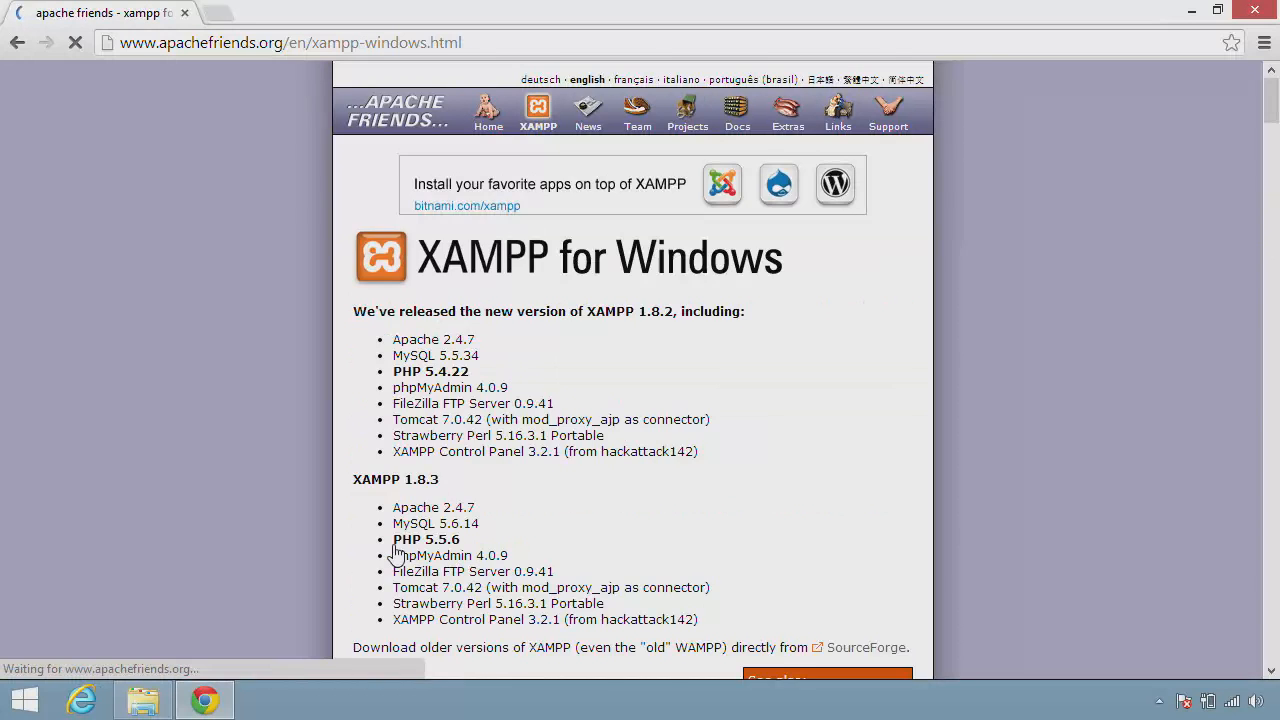
Download the Installer package of XAMPP Windows 1.8.2 with PHP 5.4 from the Apache Friends page
scroll(420, 490, "down", 5)
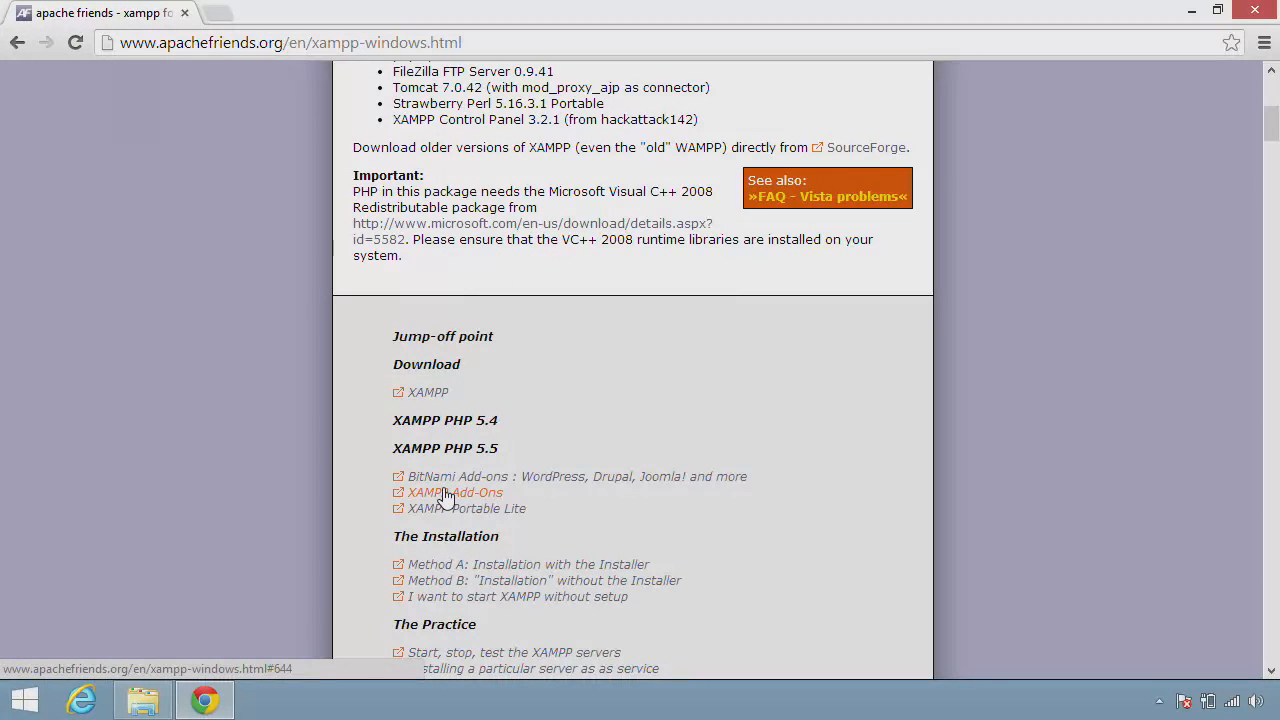
left_click(430, 393)
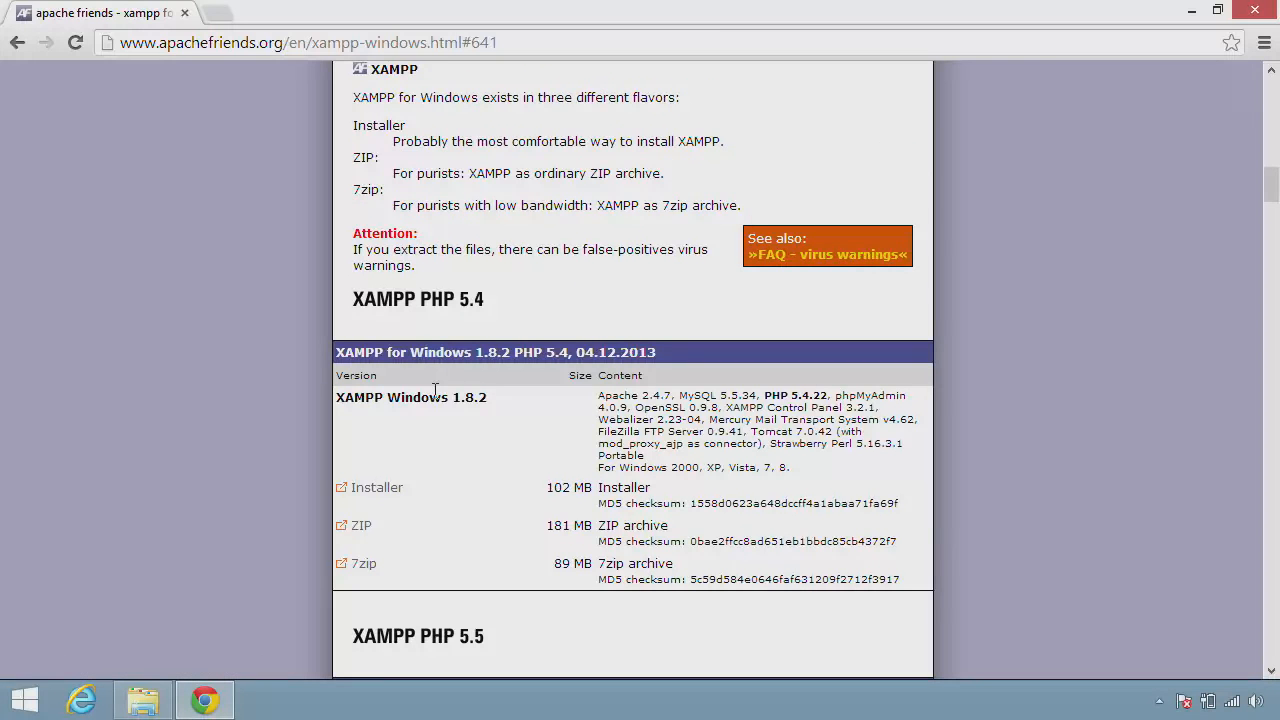
left_click(379, 491)
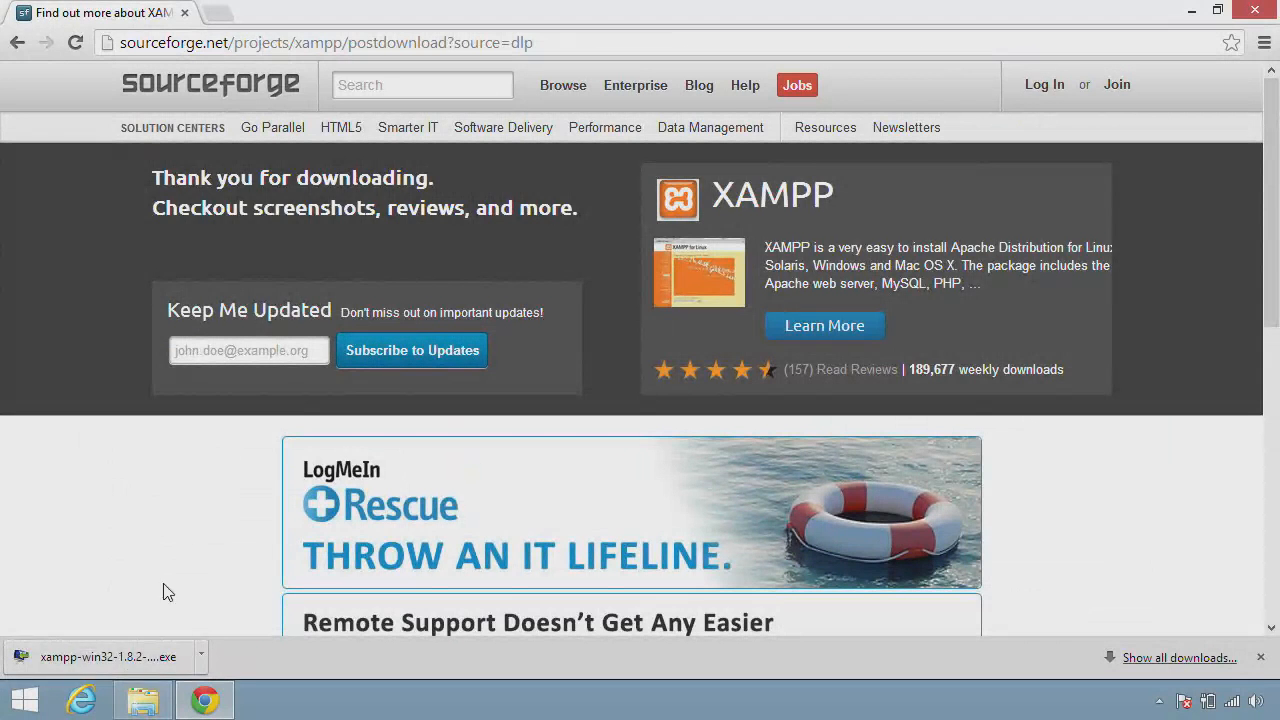
Launch the downloaded XAMPP installer, allow it to make changes, and continue past the antivirus and User Account Control notices
left_click(126, 654)
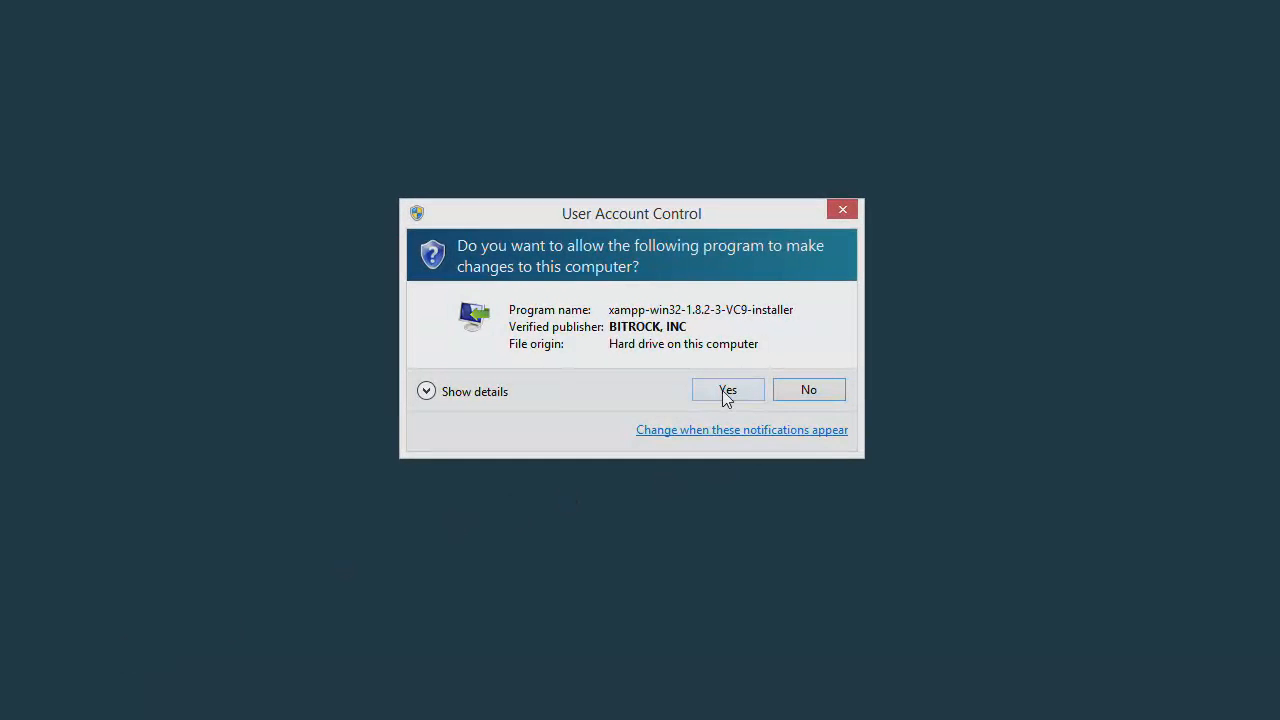
left_click(724, 392)
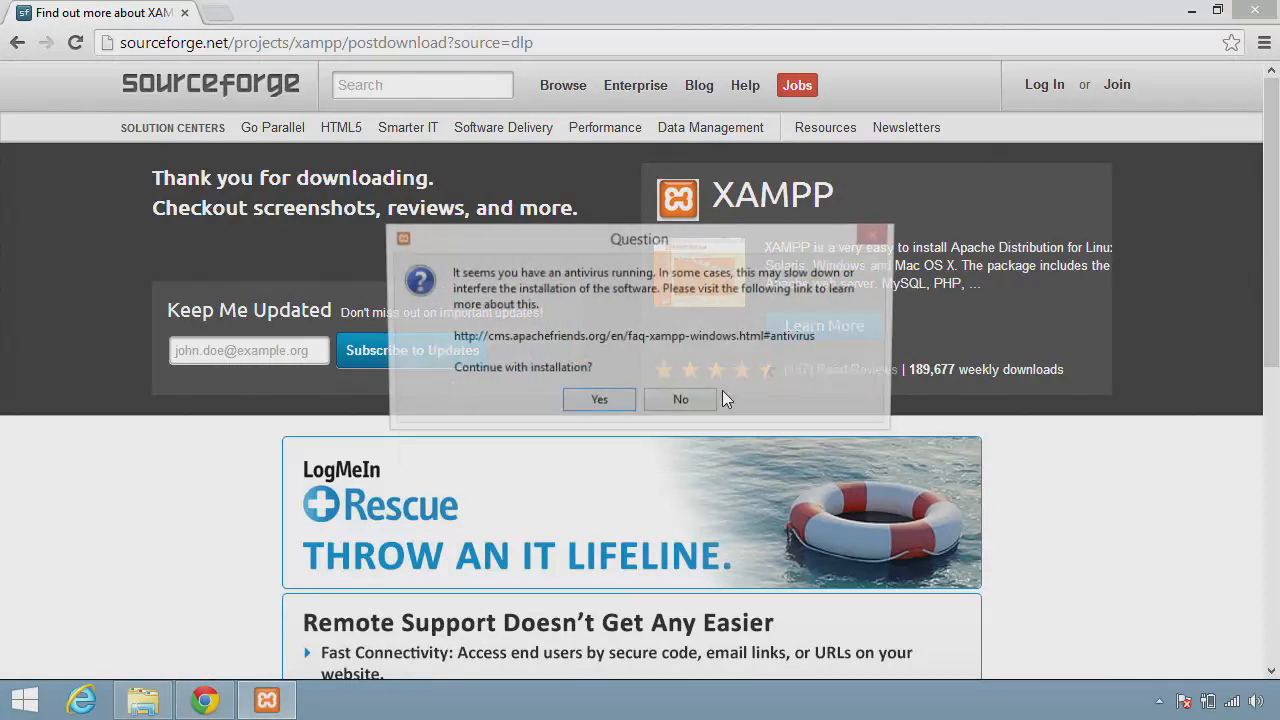
left_click(597, 402)
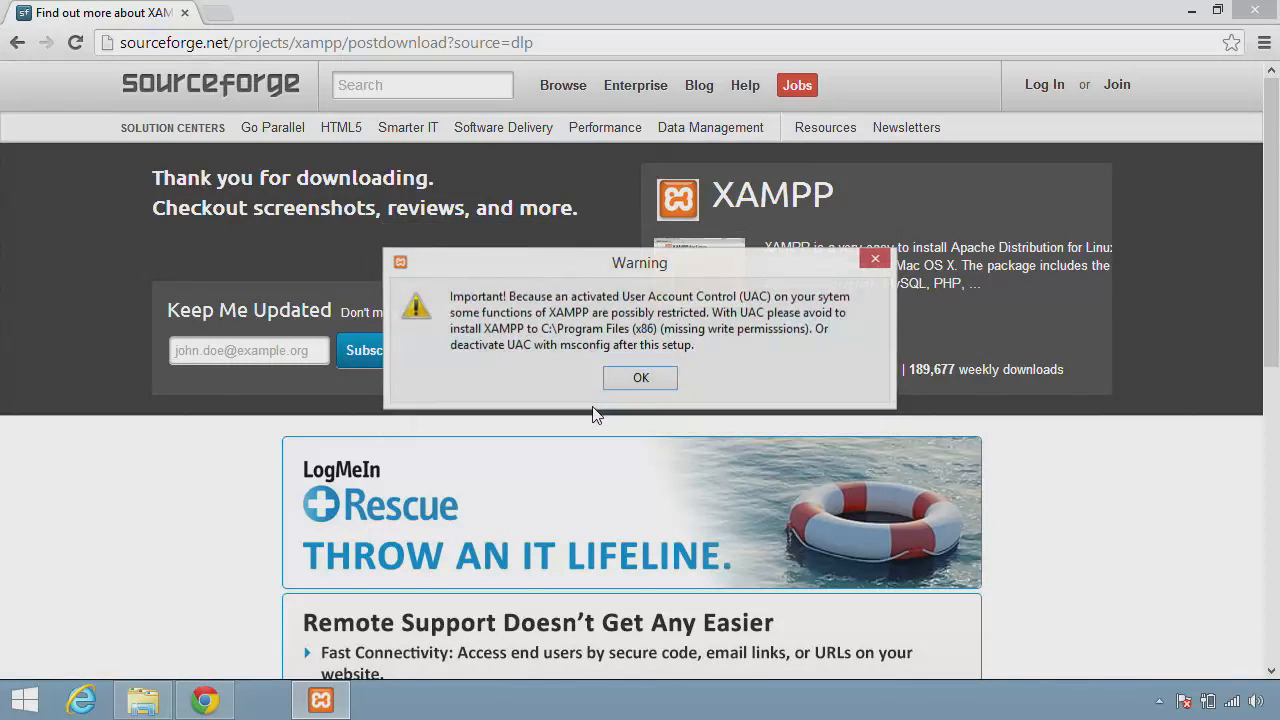
left_click(641, 378)
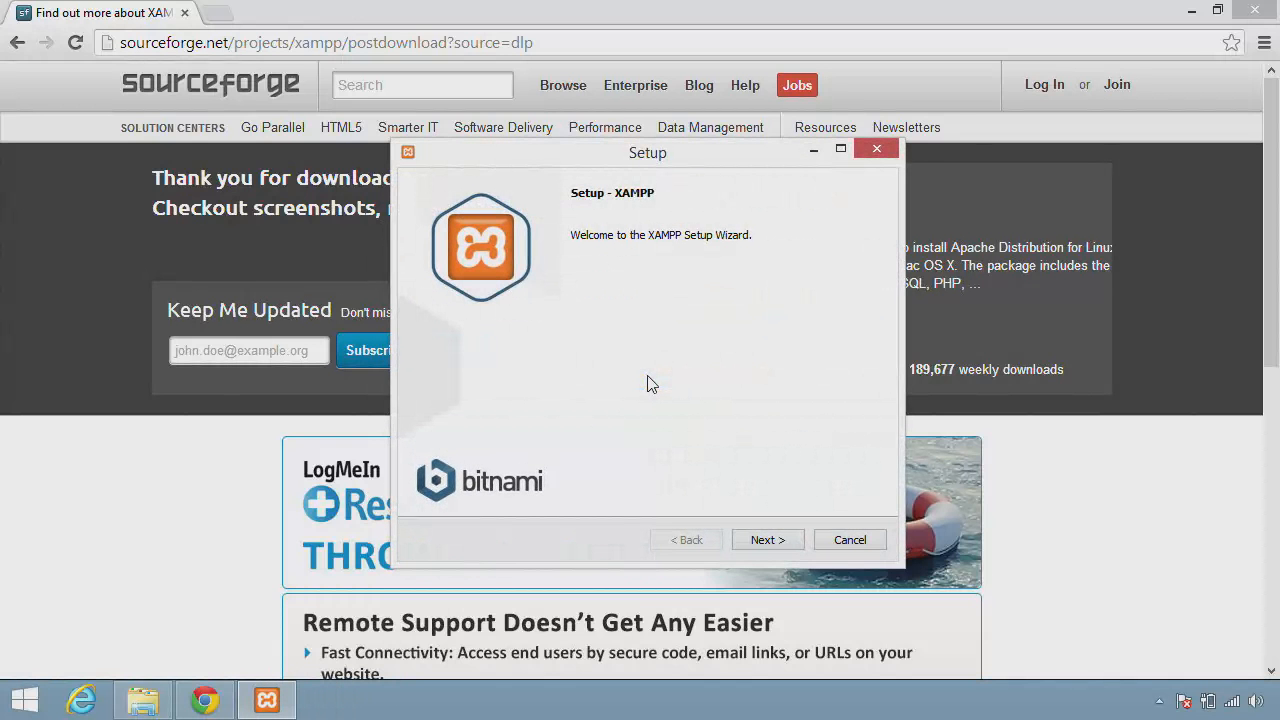
Install XAMPP with all components in C:\xampp, keeping the BitNami option enabled, and finish setup with the Control Panel set to start
left_click(770, 545)
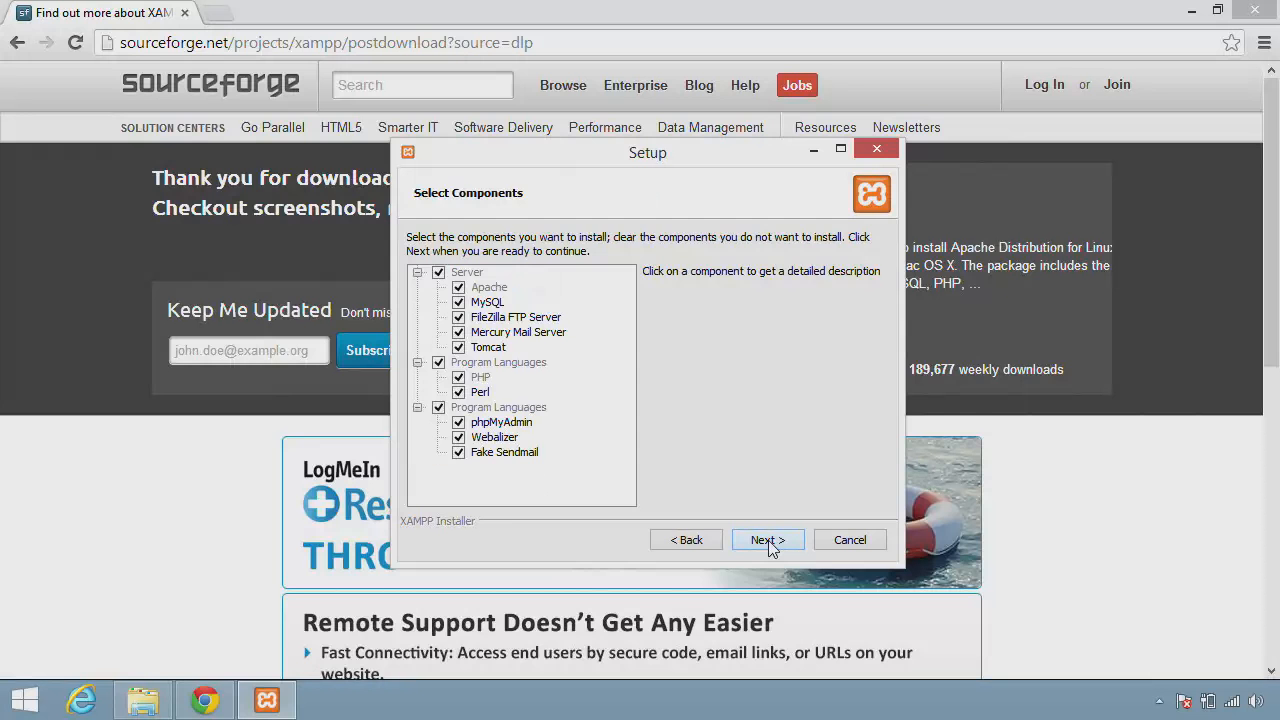
left_click(775, 546)
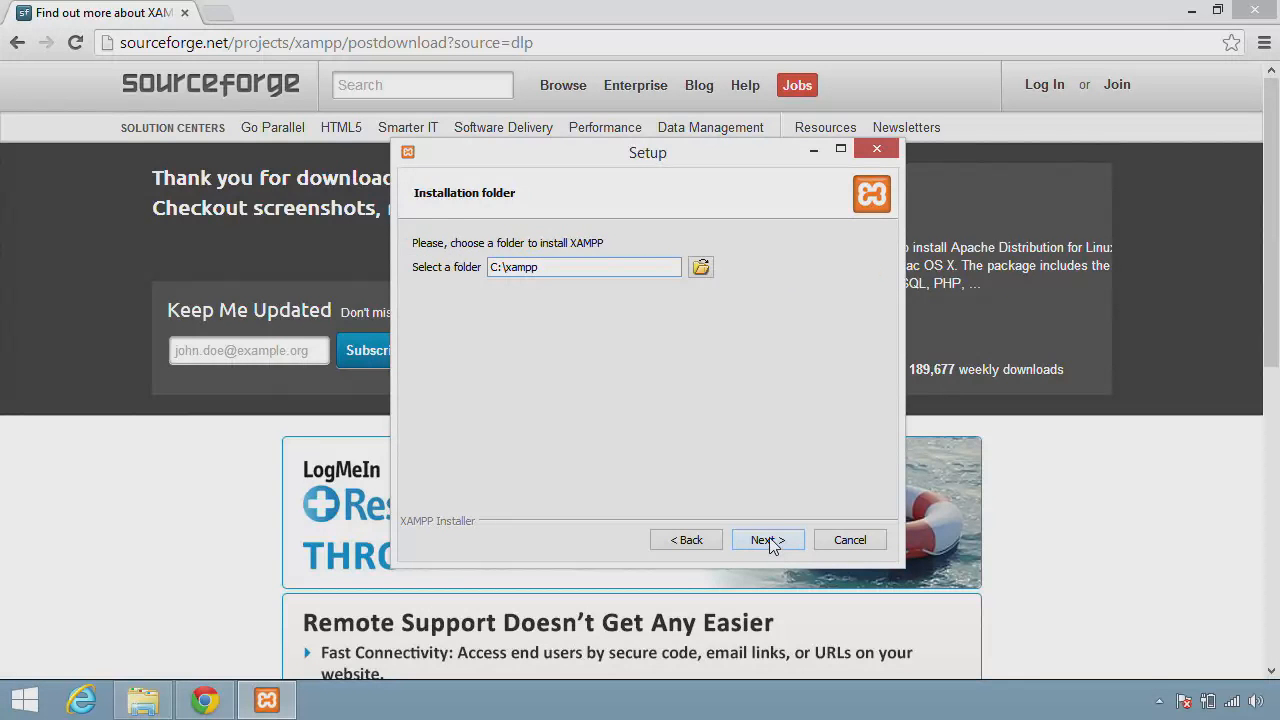
left_click(770, 545)
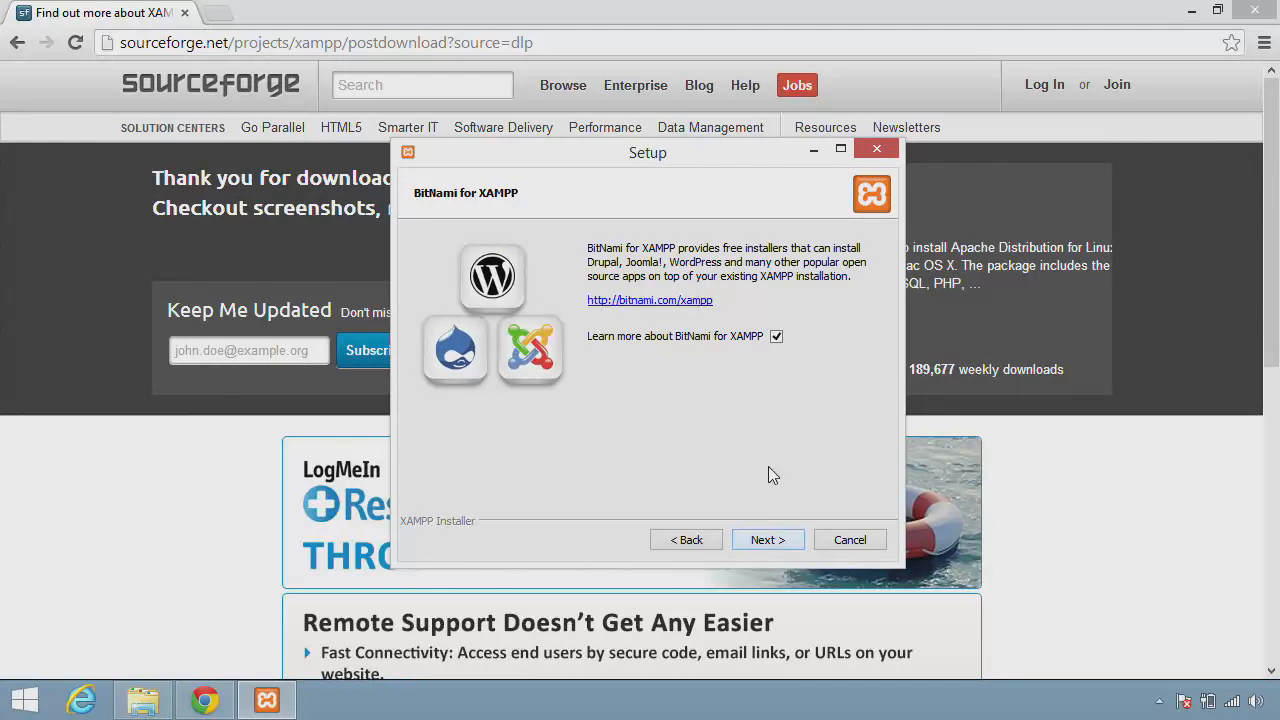
left_click(768, 541)
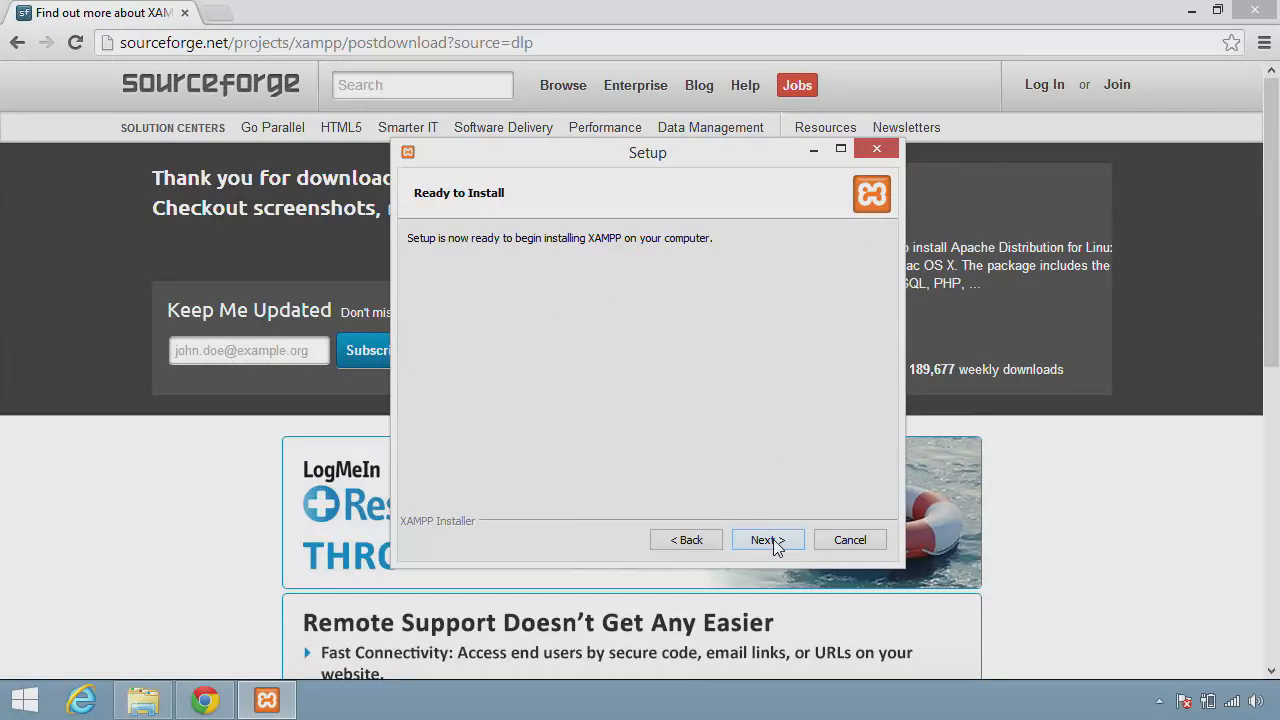
left_click(772, 540)
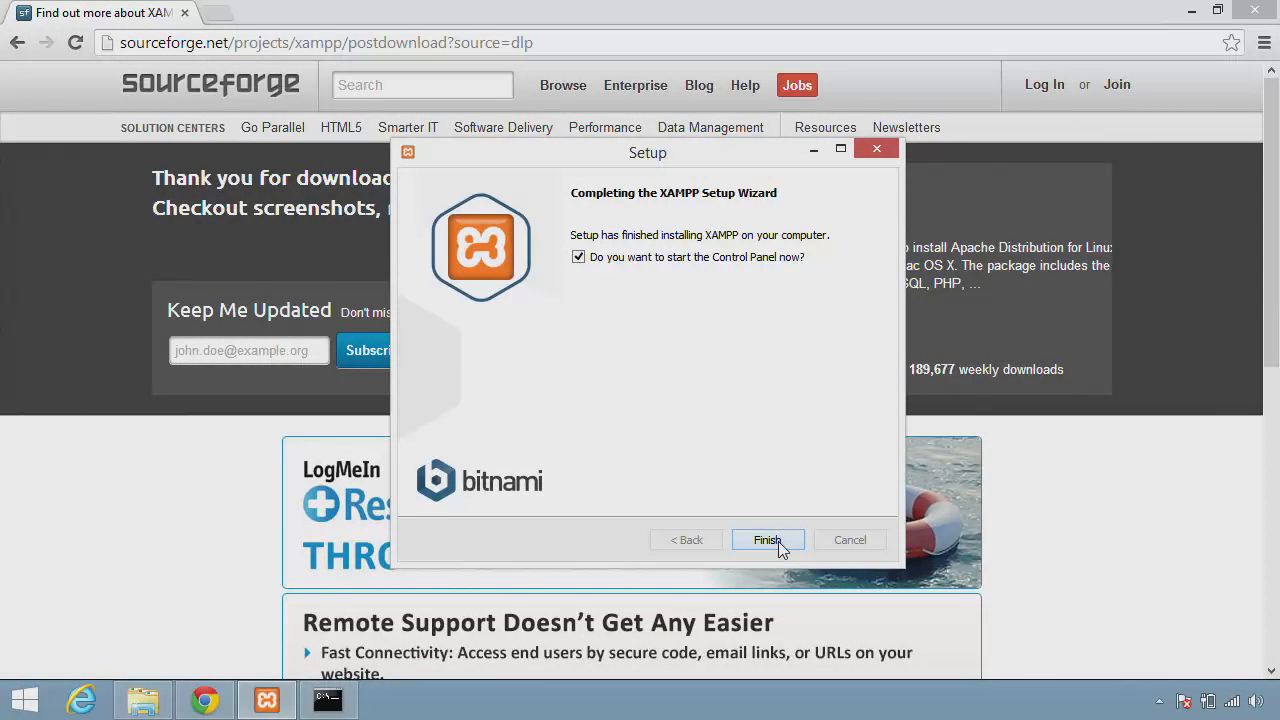
left_click(778, 541)
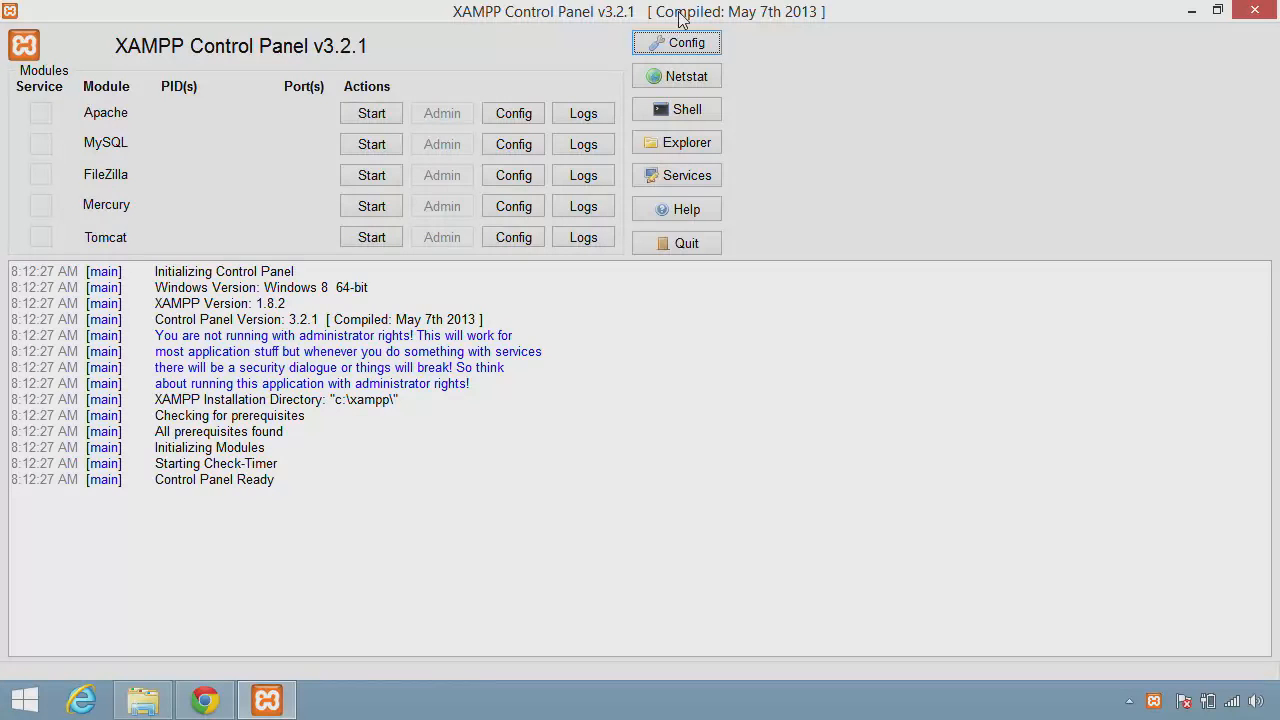
Start the Apache and MySQL modules in the XAMPP Control Panel
left_click(380, 118)
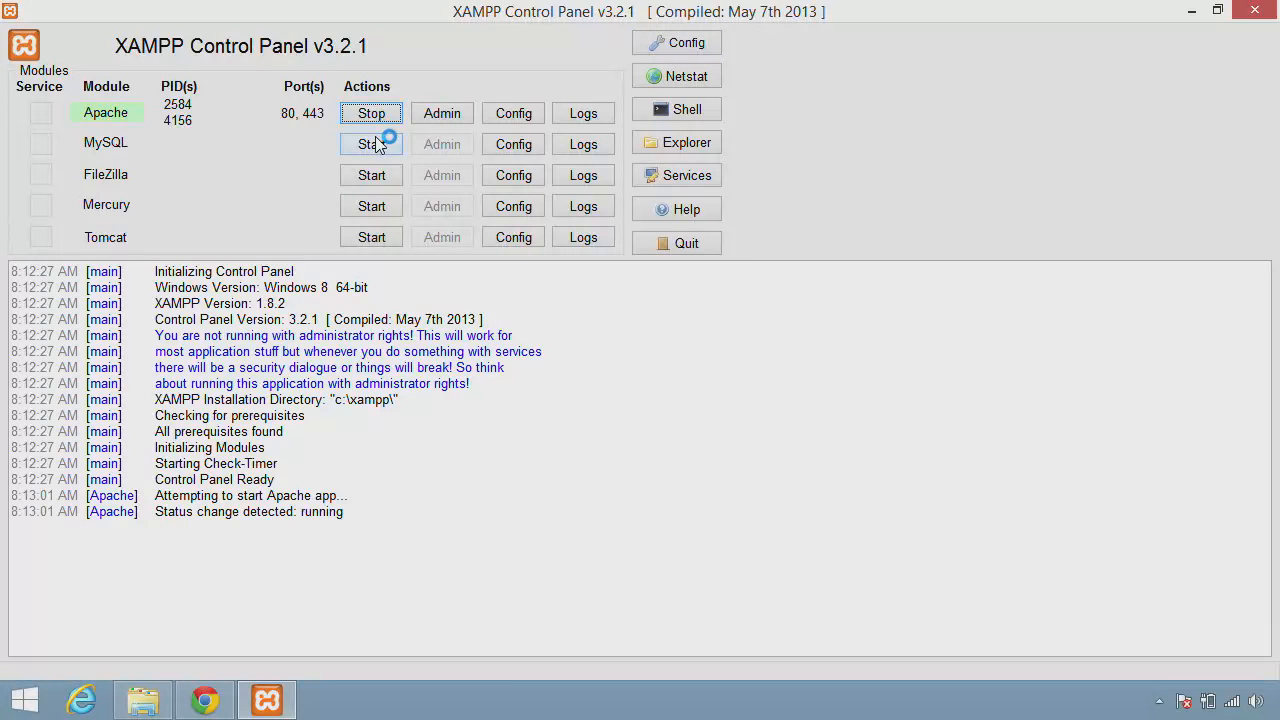
left_click(378, 145)
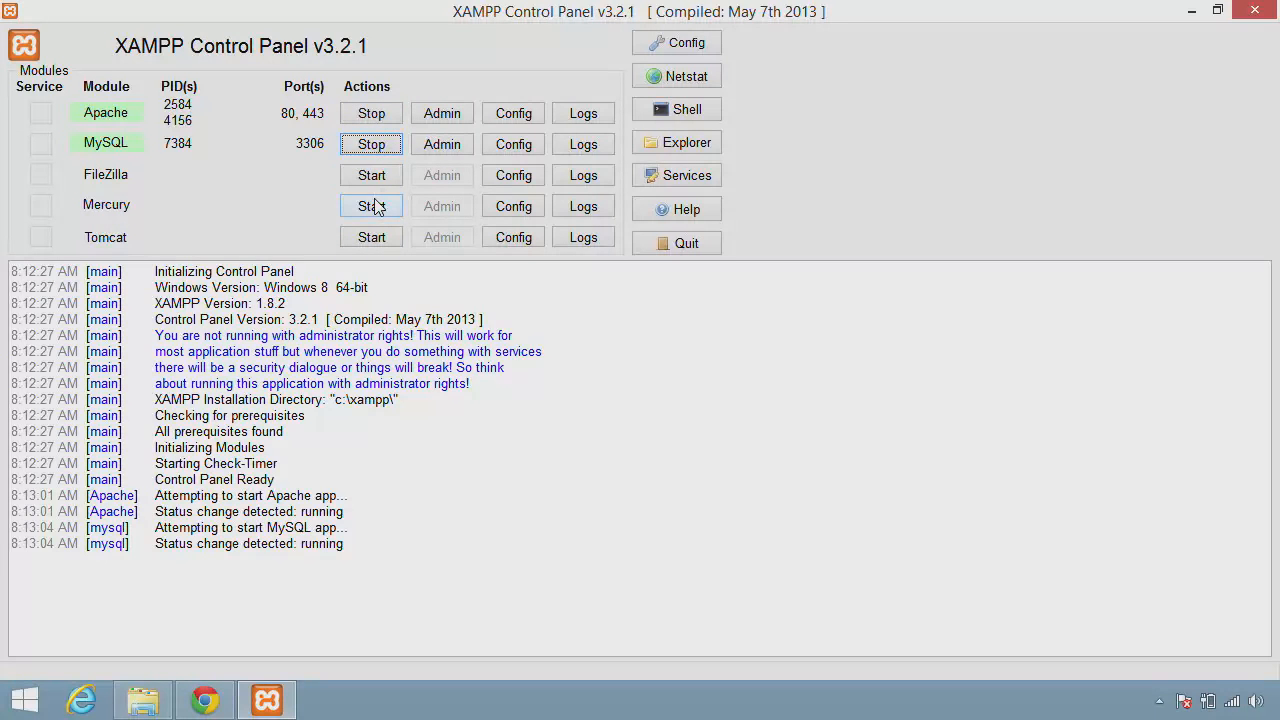
Switch to Chrome and examine the xampp folder and splash.php parts of the localhost page address
left_click(205, 700)
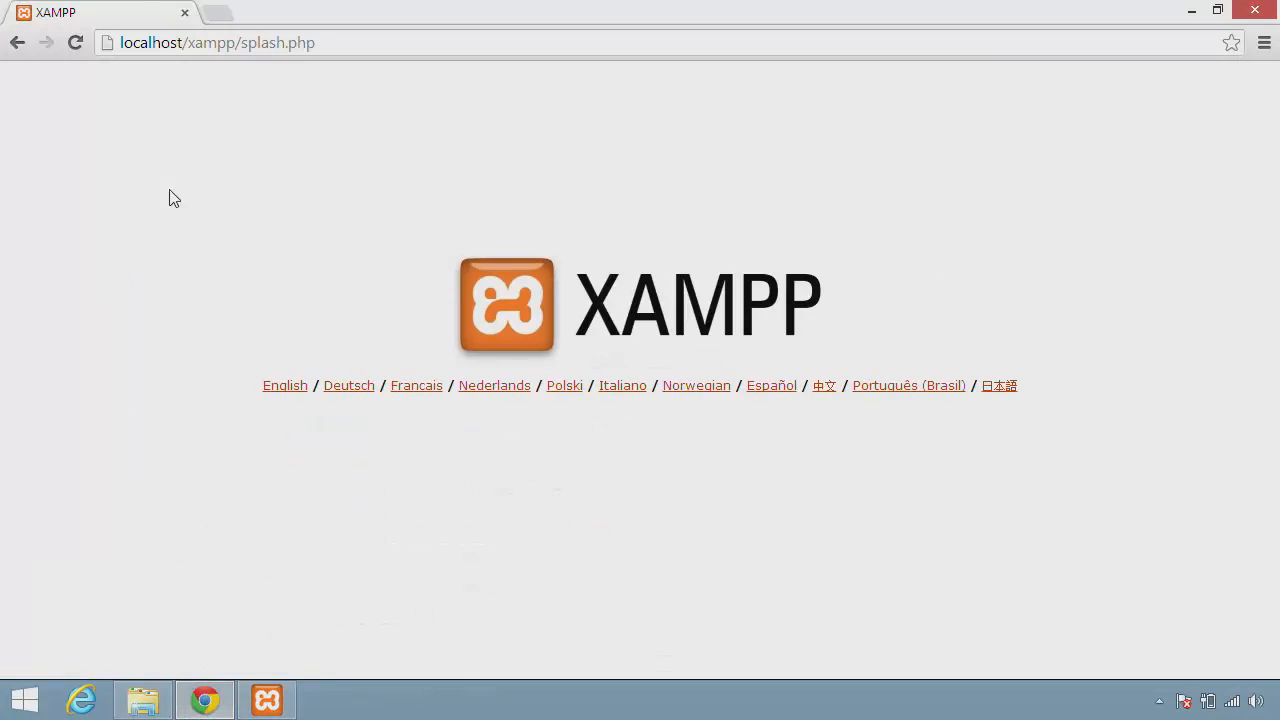
left_click(203, 41)
left_click(188, 42)
left_click_drag(188, 42, 412, 38)
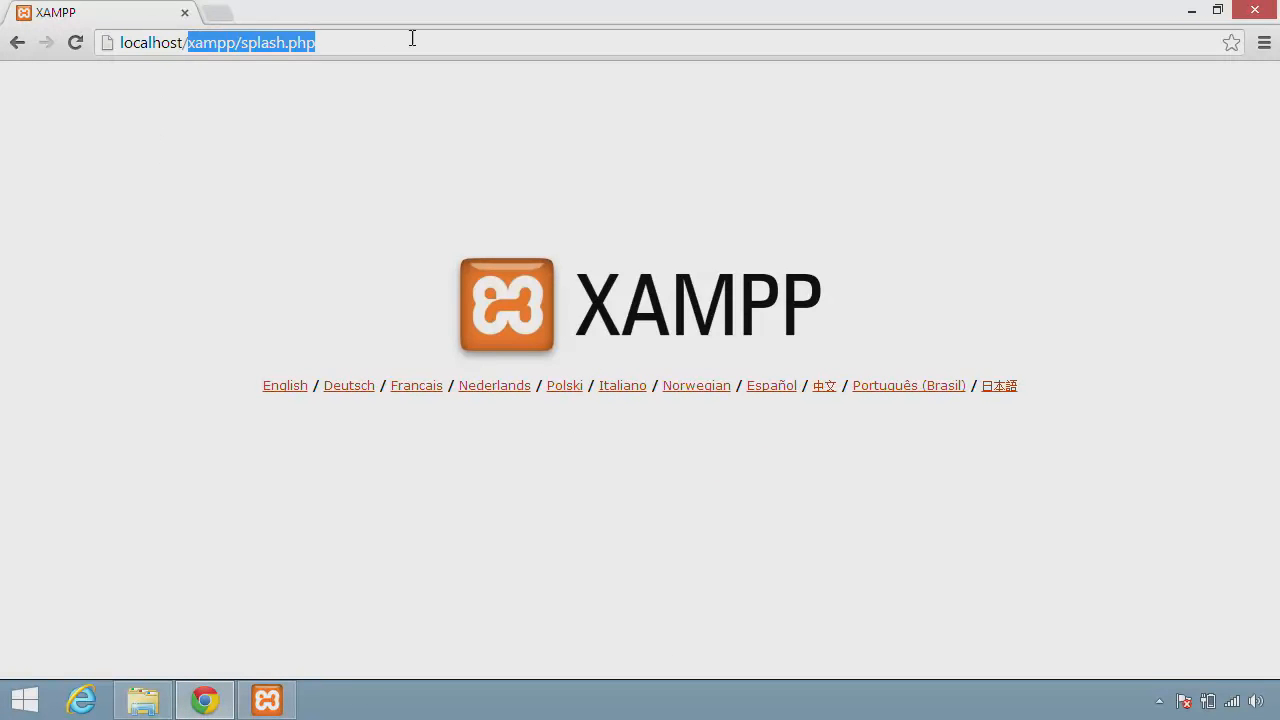
key("BackSpace")
key("Escape")
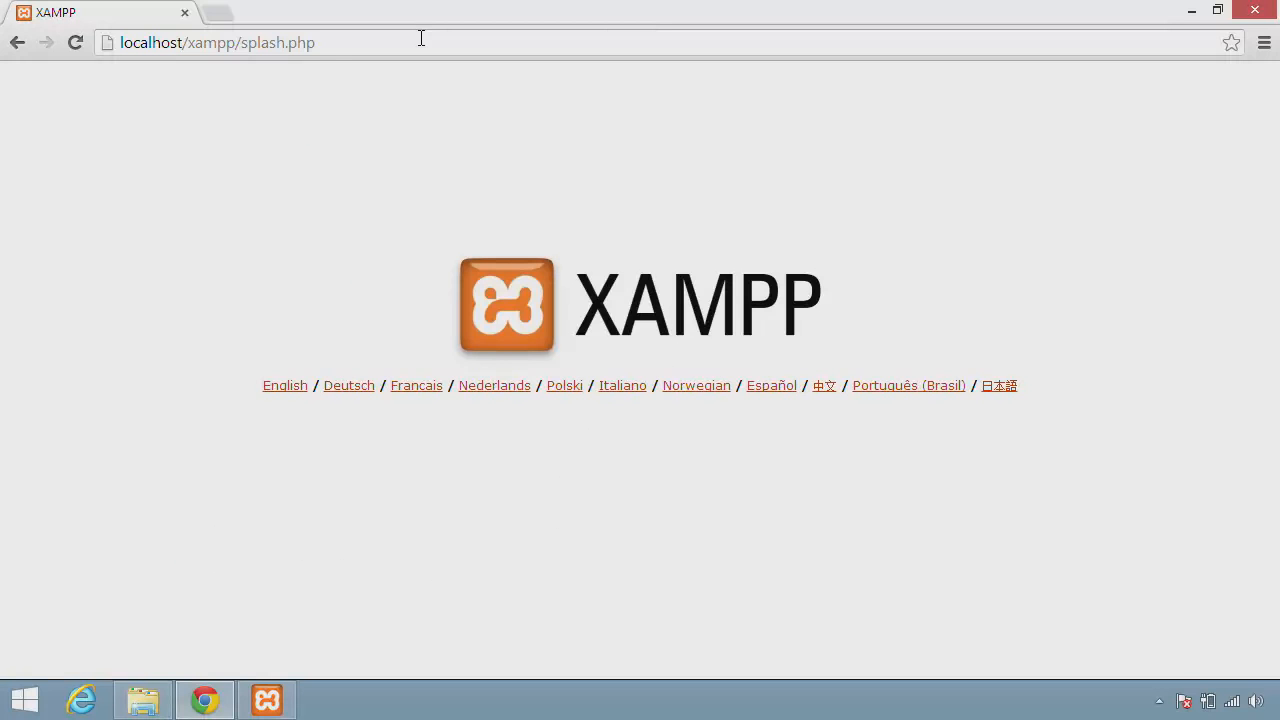
double_click(211, 45)
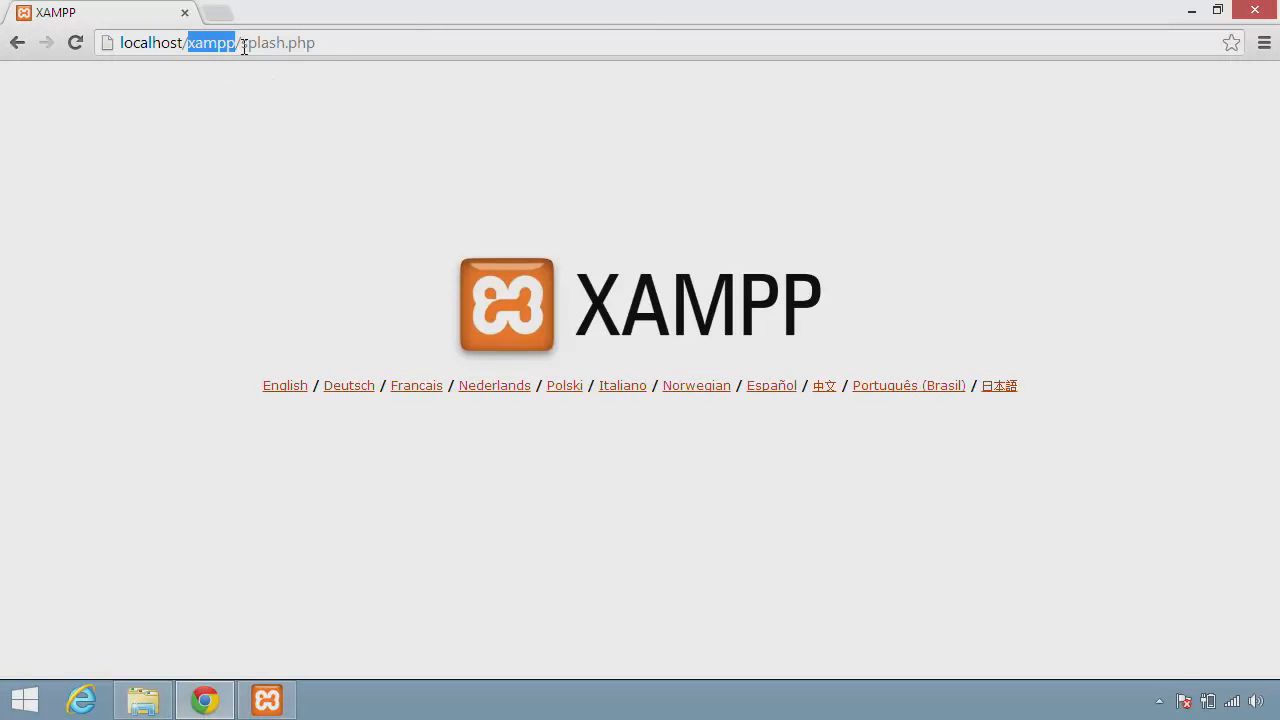
left_click_drag(241, 44, 414, 48)
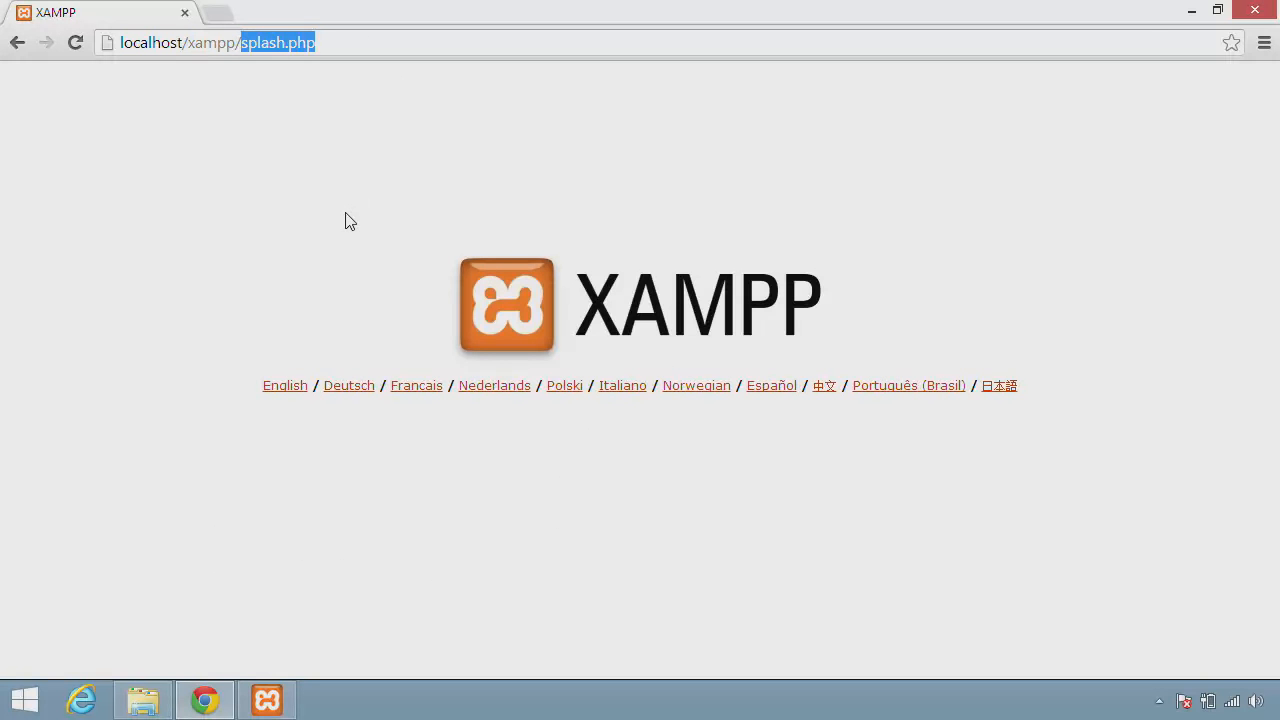
Switch to File Explorer and open the htdocs folder inside C:\xampp
left_click(148, 706)
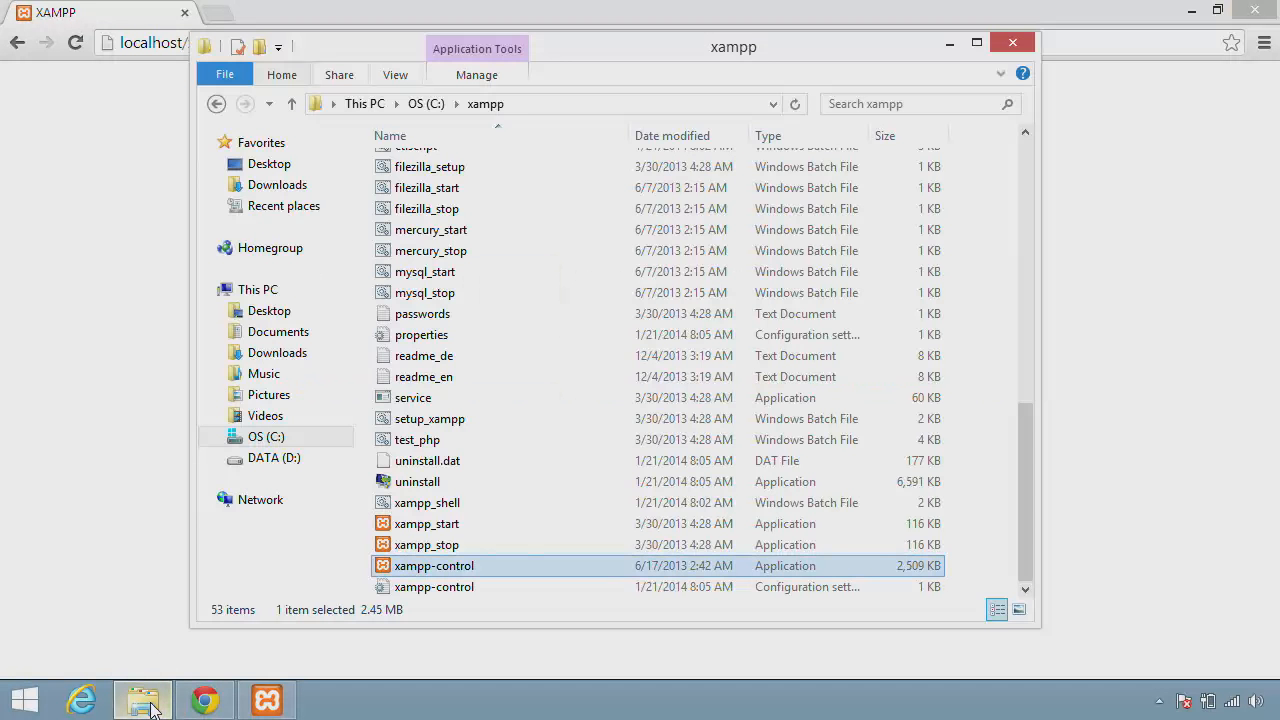
scroll(457, 258, "up", 2)
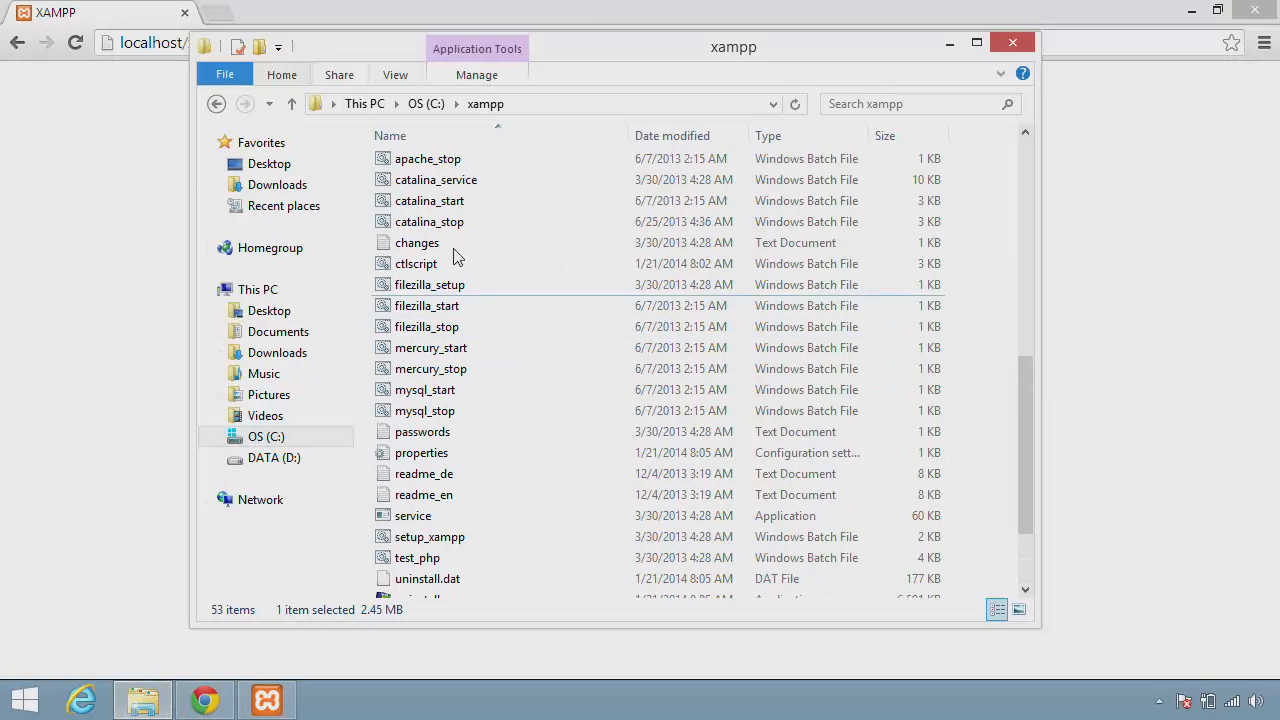
left_click(262, 420)
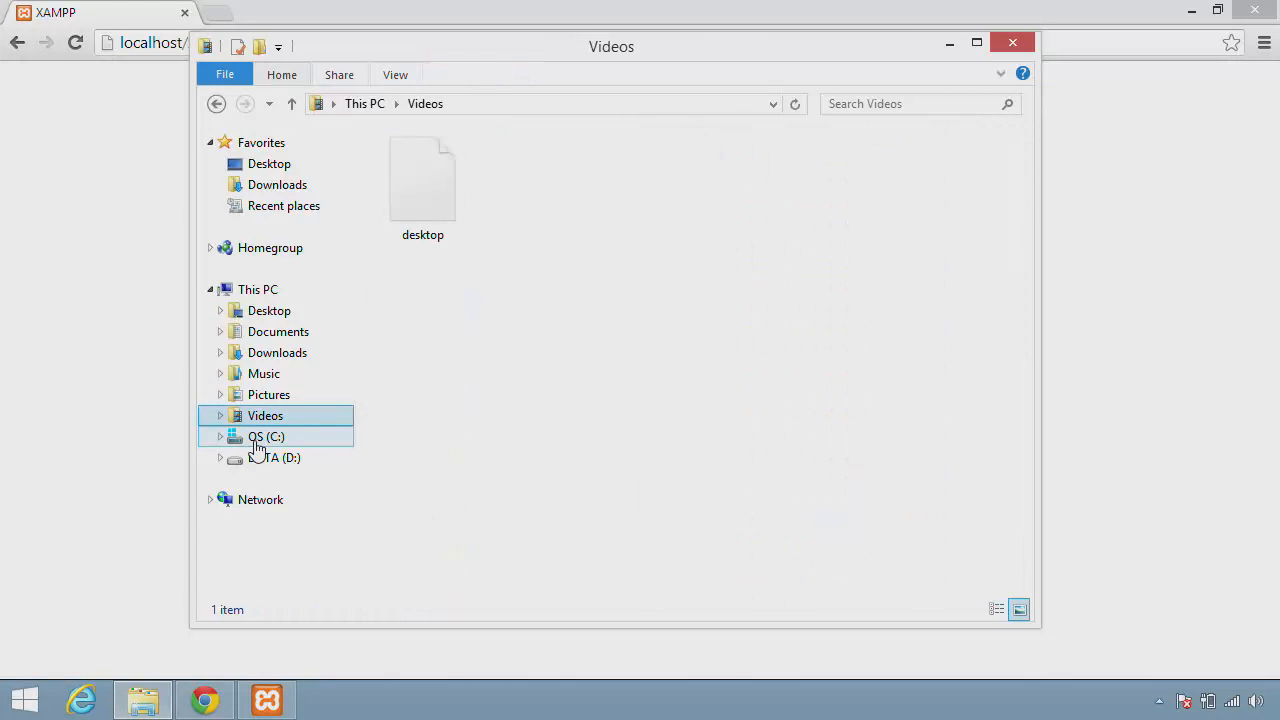
left_click(258, 440)
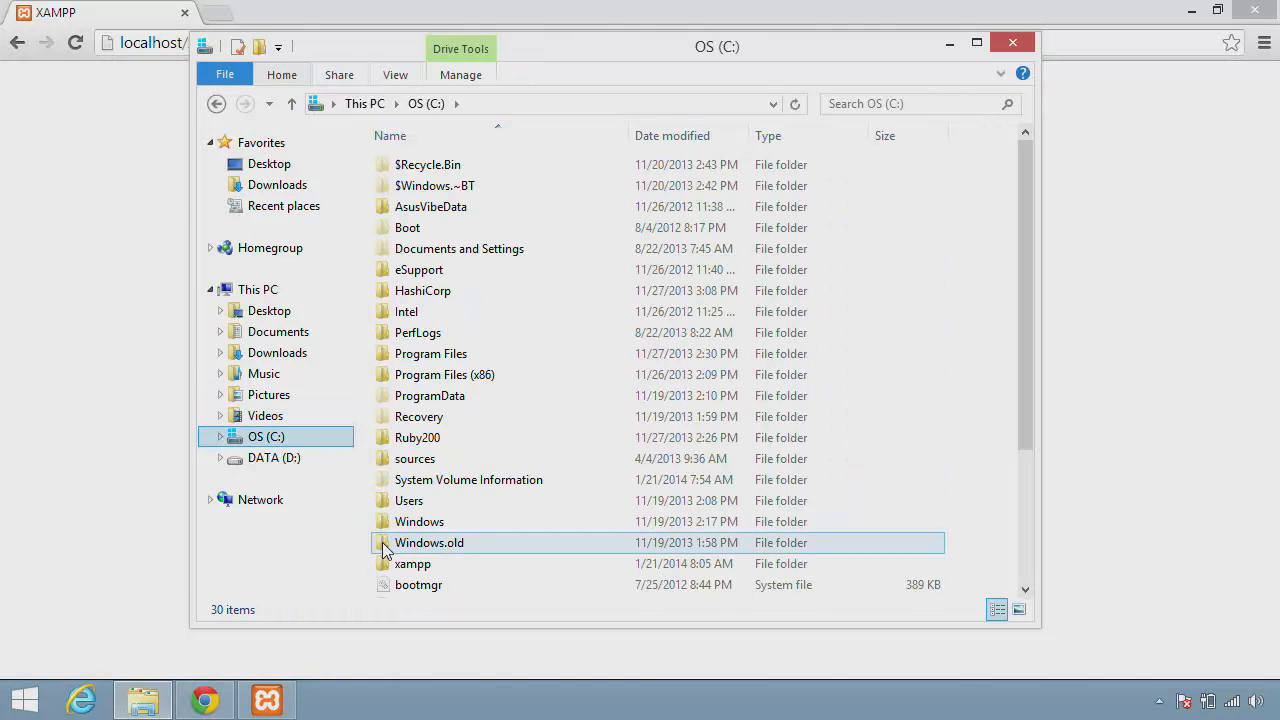
double_click(405, 565)
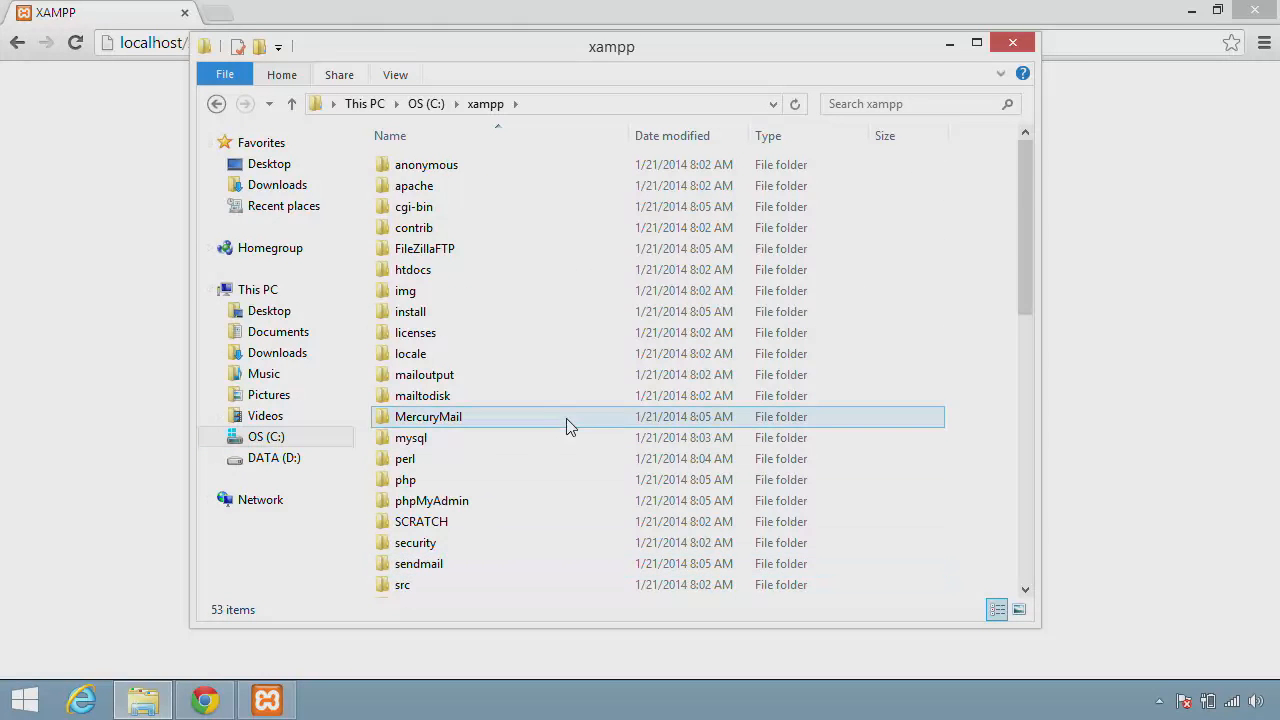
double_click(403, 274)
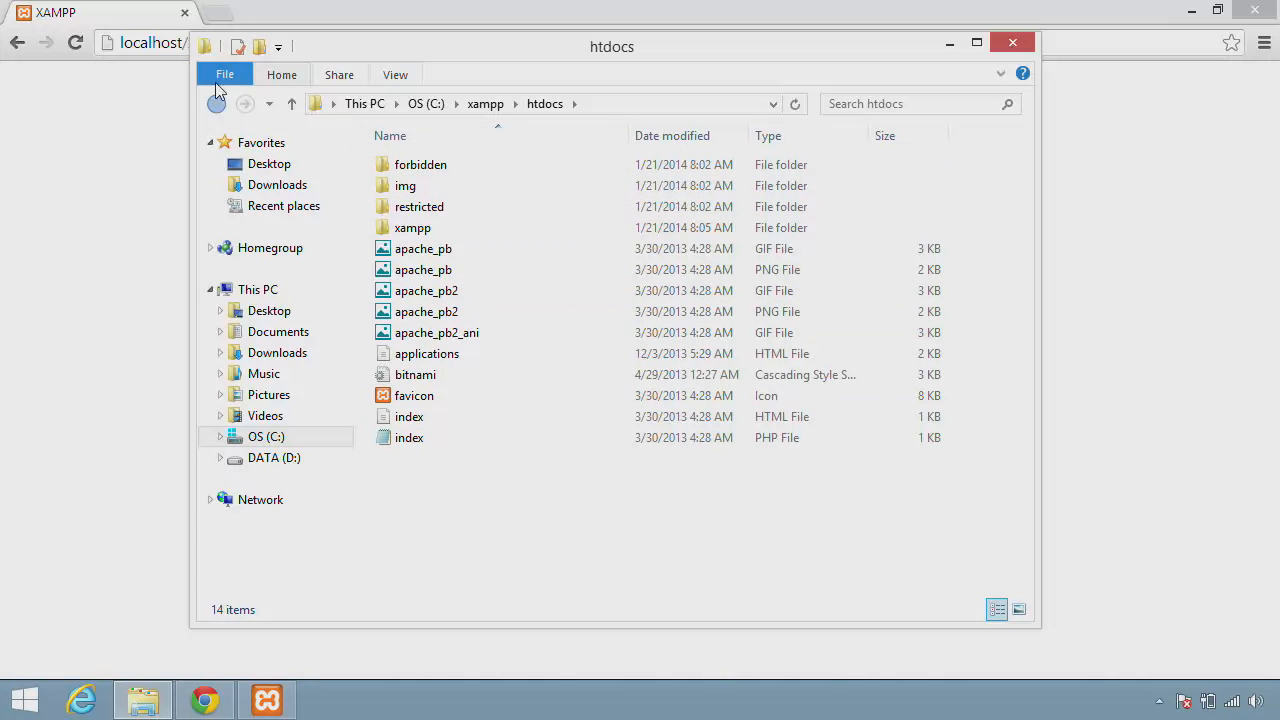
Create a folder named testsite.com in htdocs and open it
left_click(258, 47)
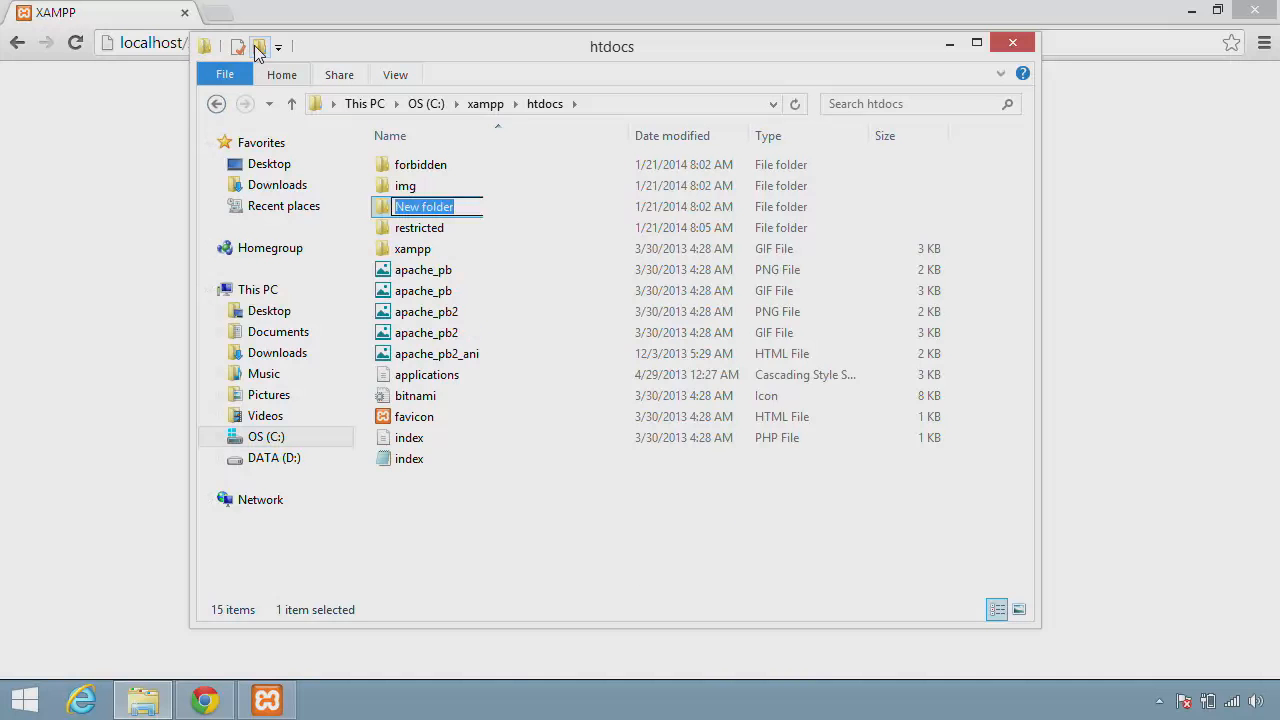
type("test")
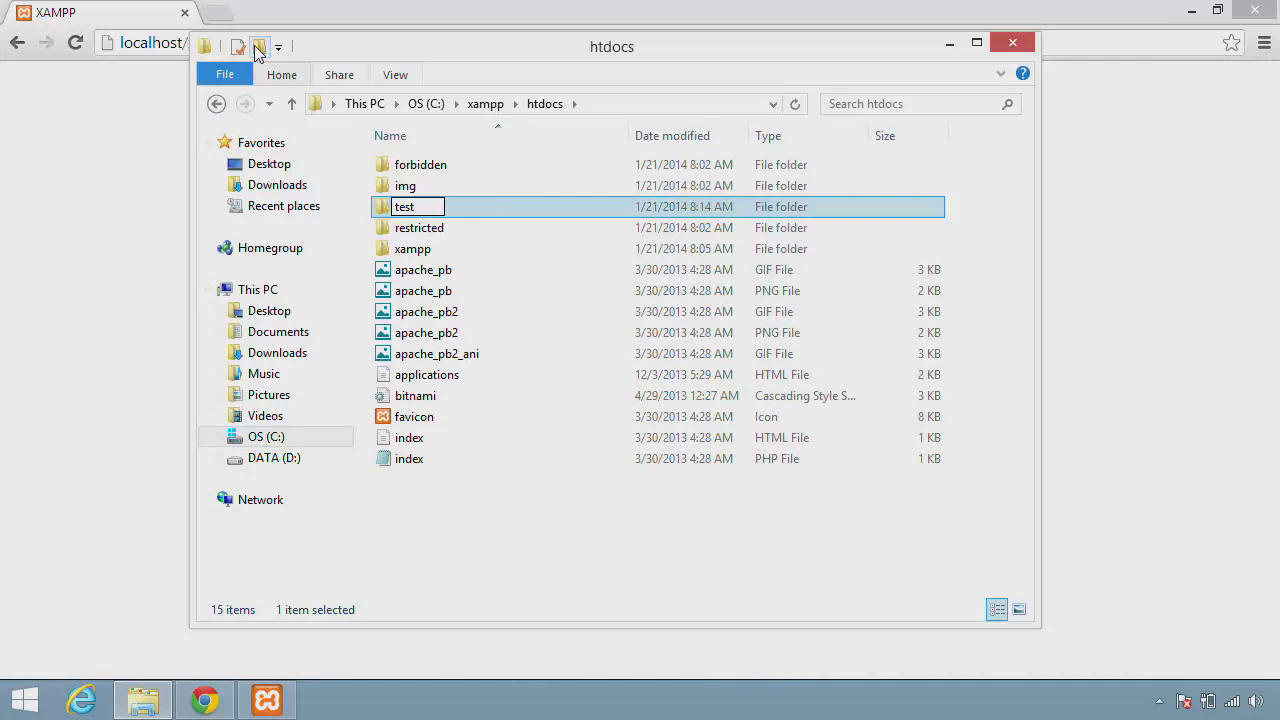
type("site.com")
key("Return")
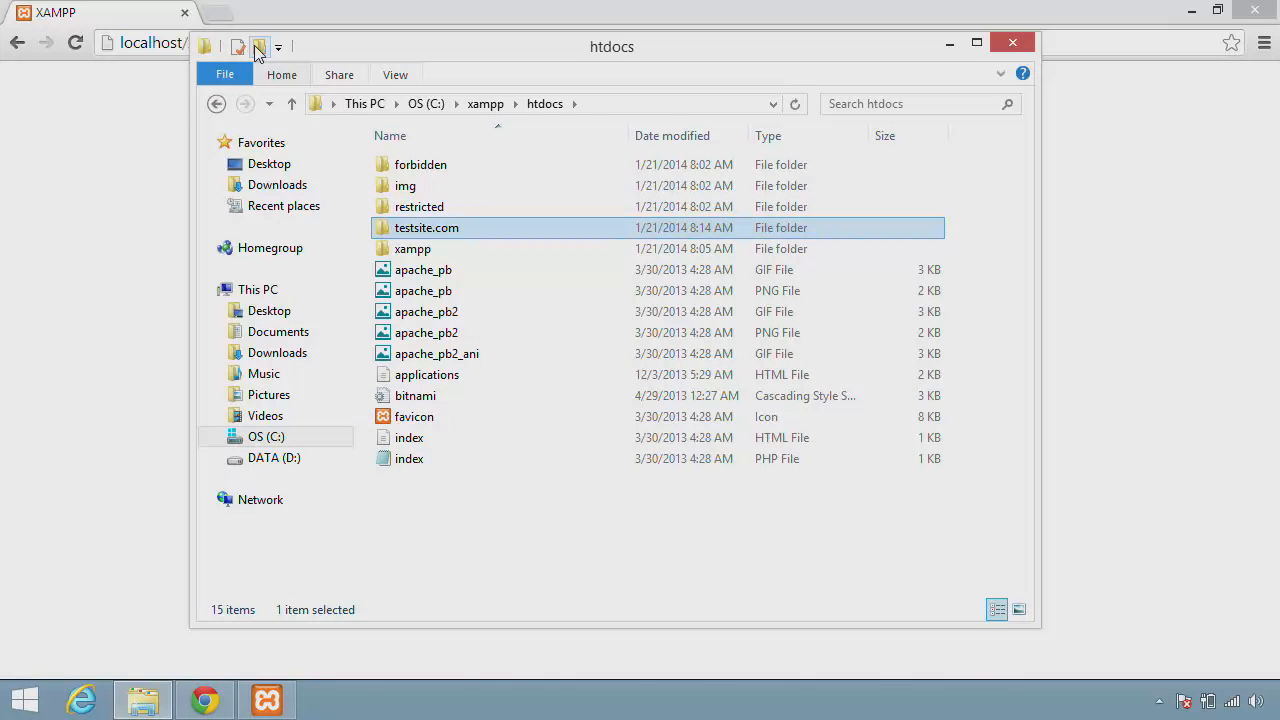
double_click(431, 231)
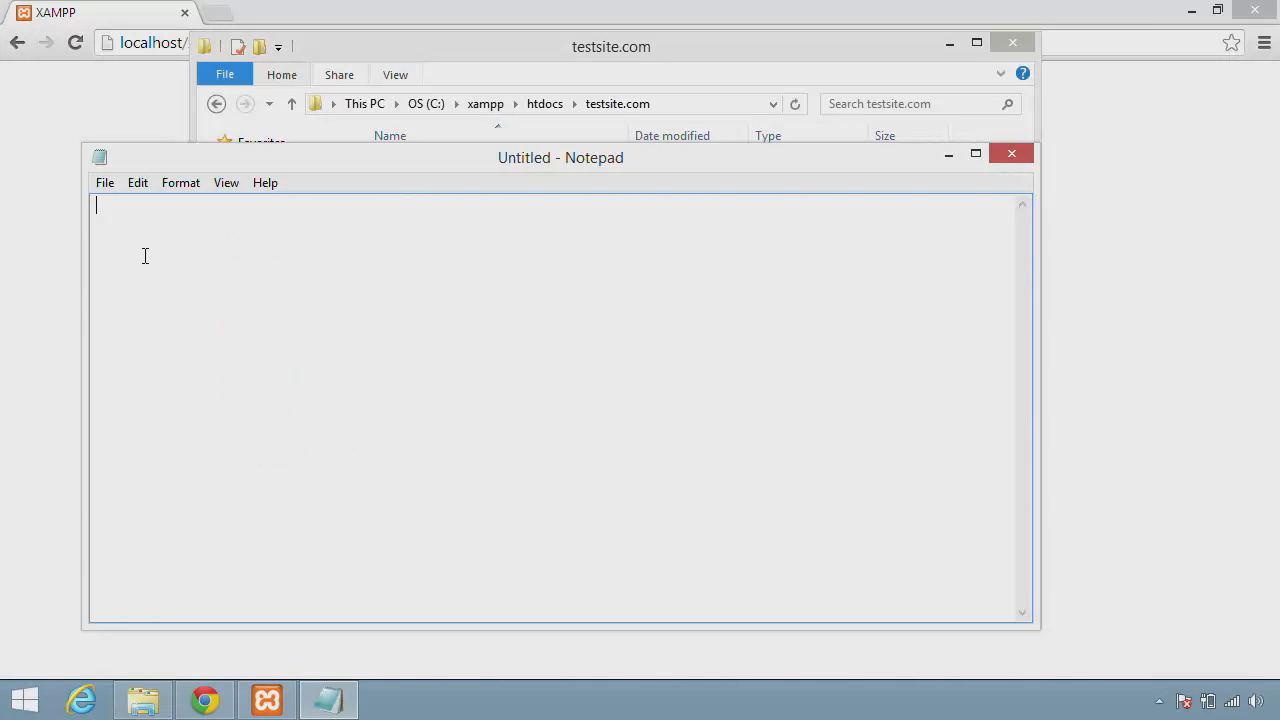
Enter the text Test in the blank Notepad document and choose C:\xampp\htdocs\testsite.com as its save location
type("Test")
left_click(105, 183)
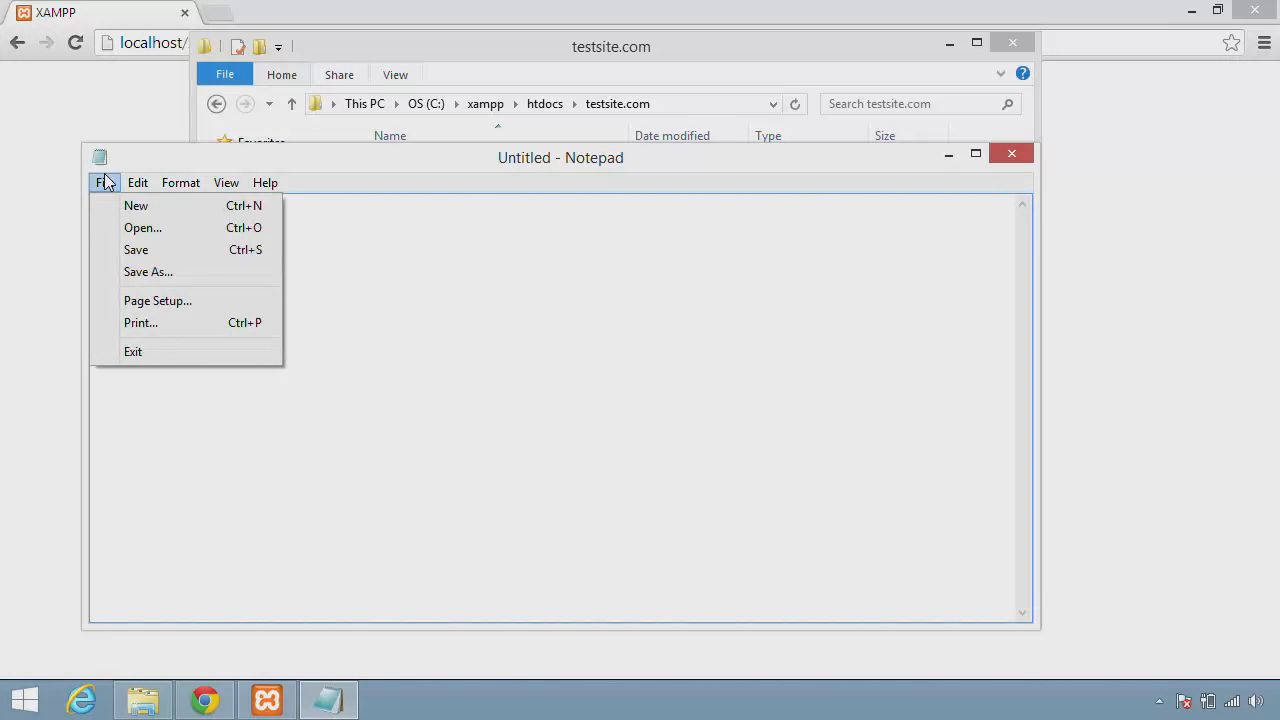
left_click(172, 252)
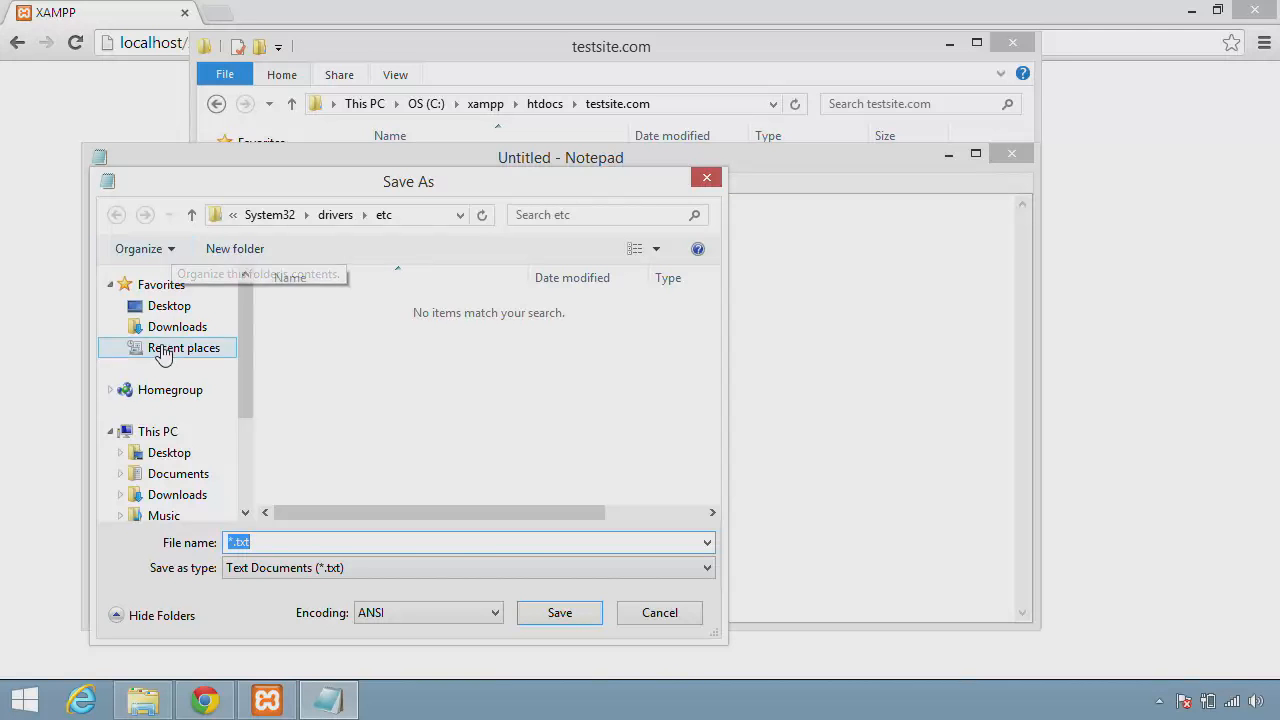
left_click_drag(244, 362, 237, 410)
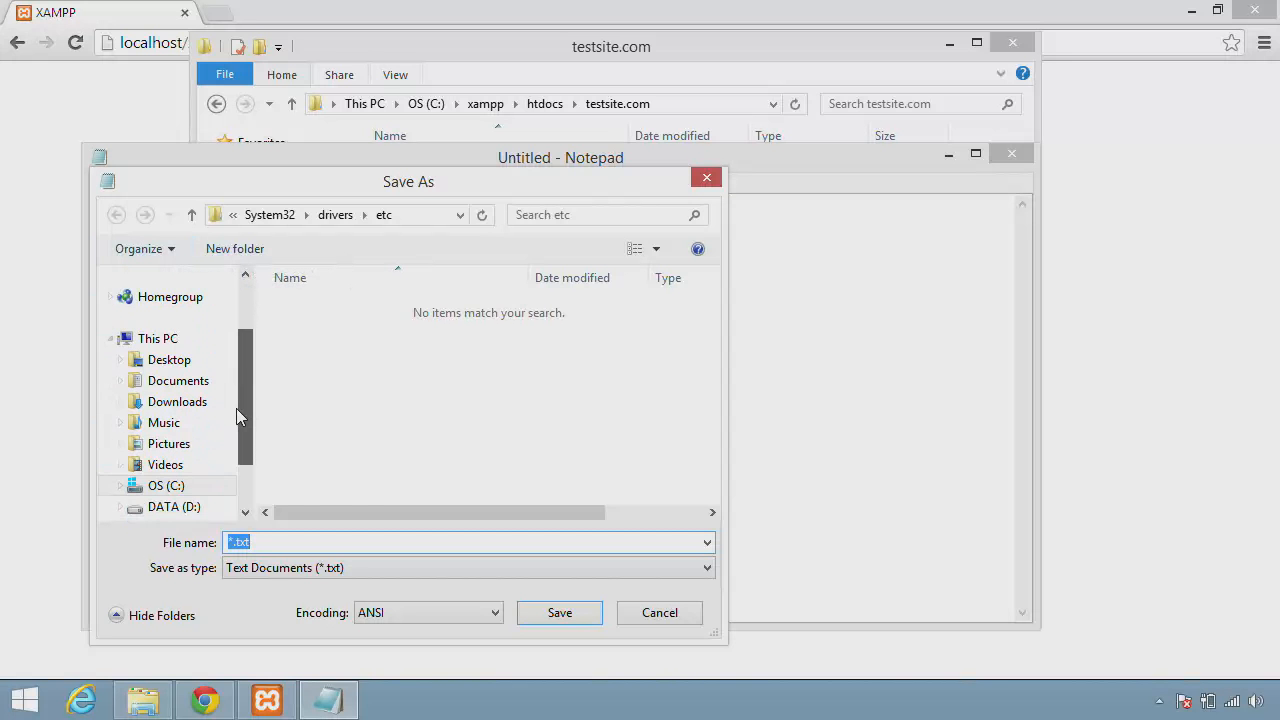
left_click(148, 487)
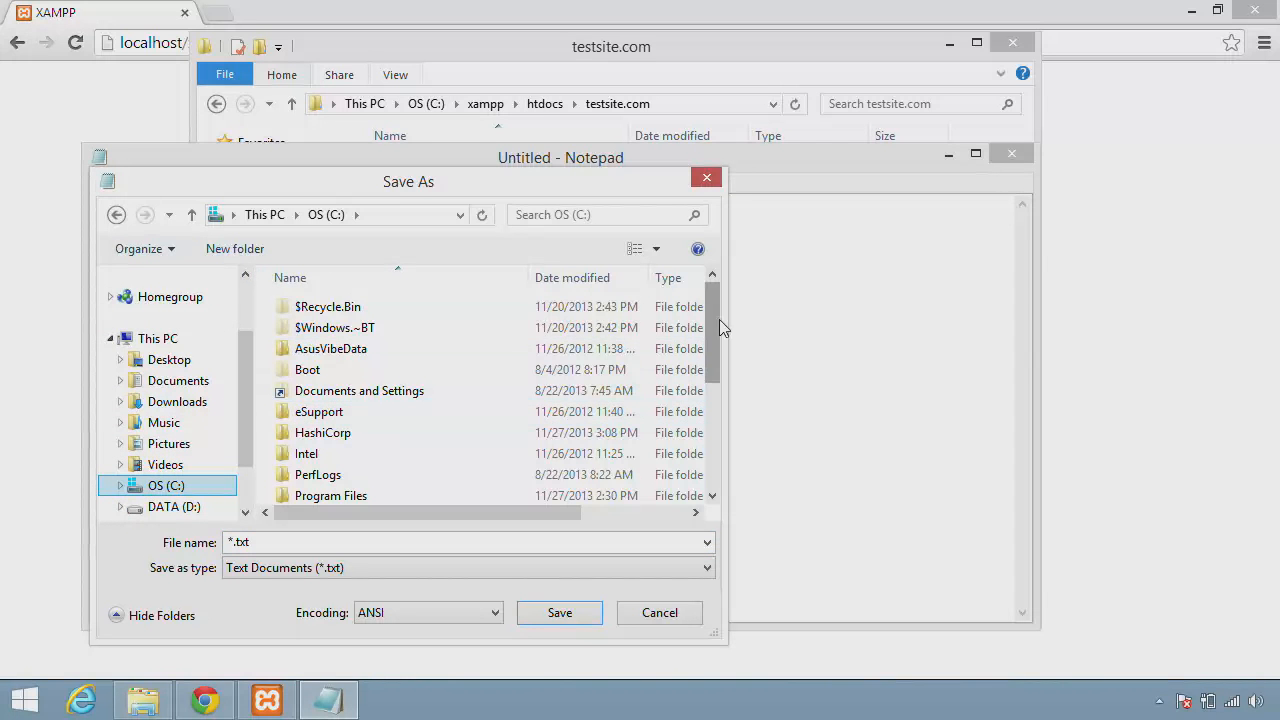
left_click_drag(716, 322, 713, 470)
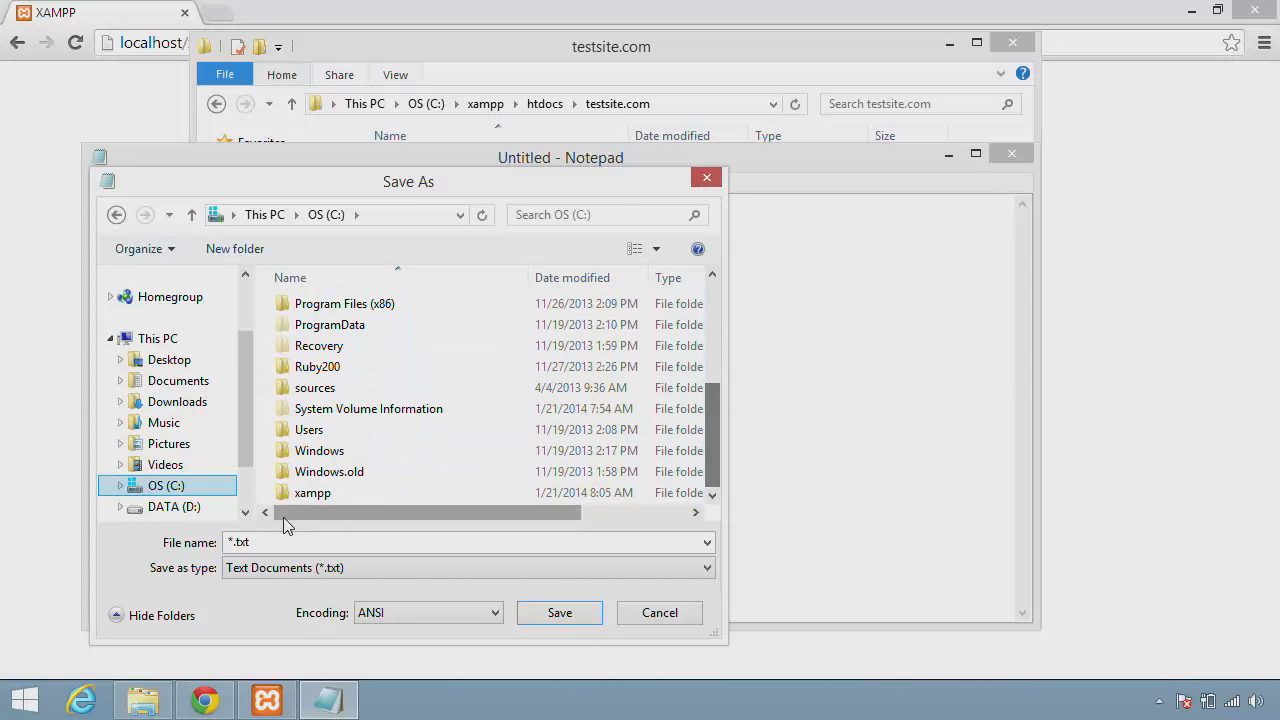
double_click(322, 493)
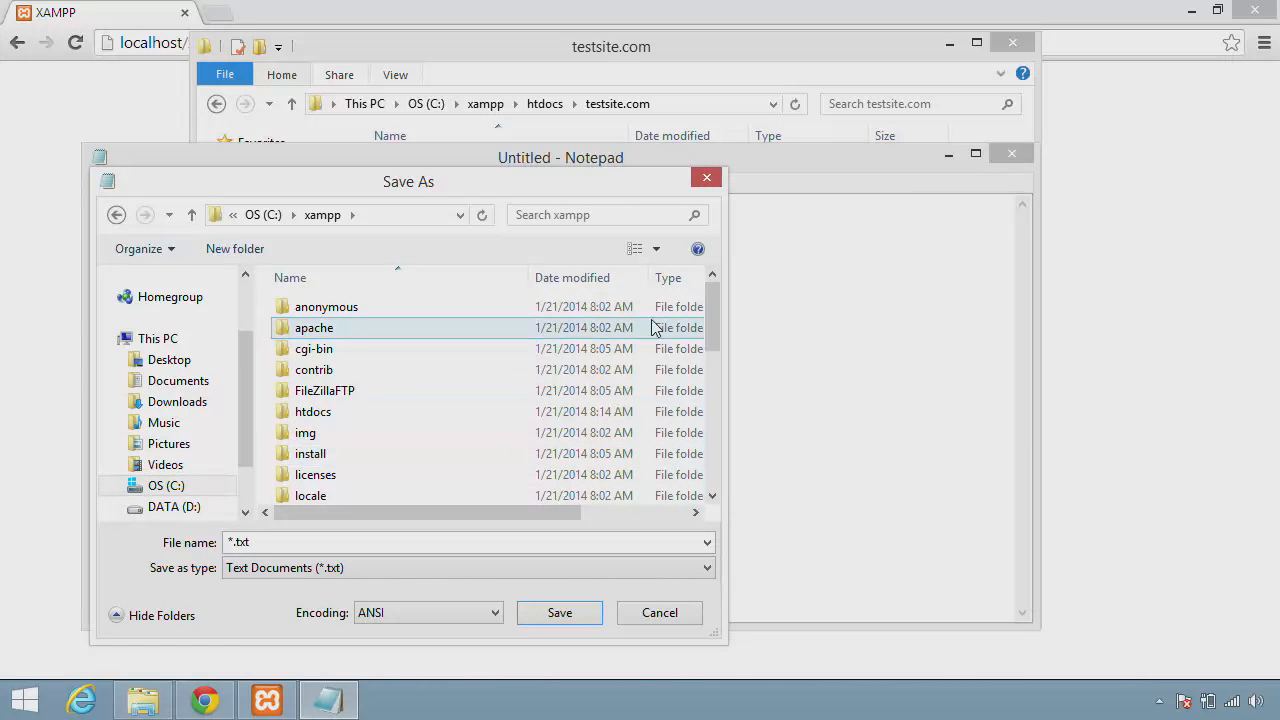
double_click(349, 414)
double_click(332, 372)
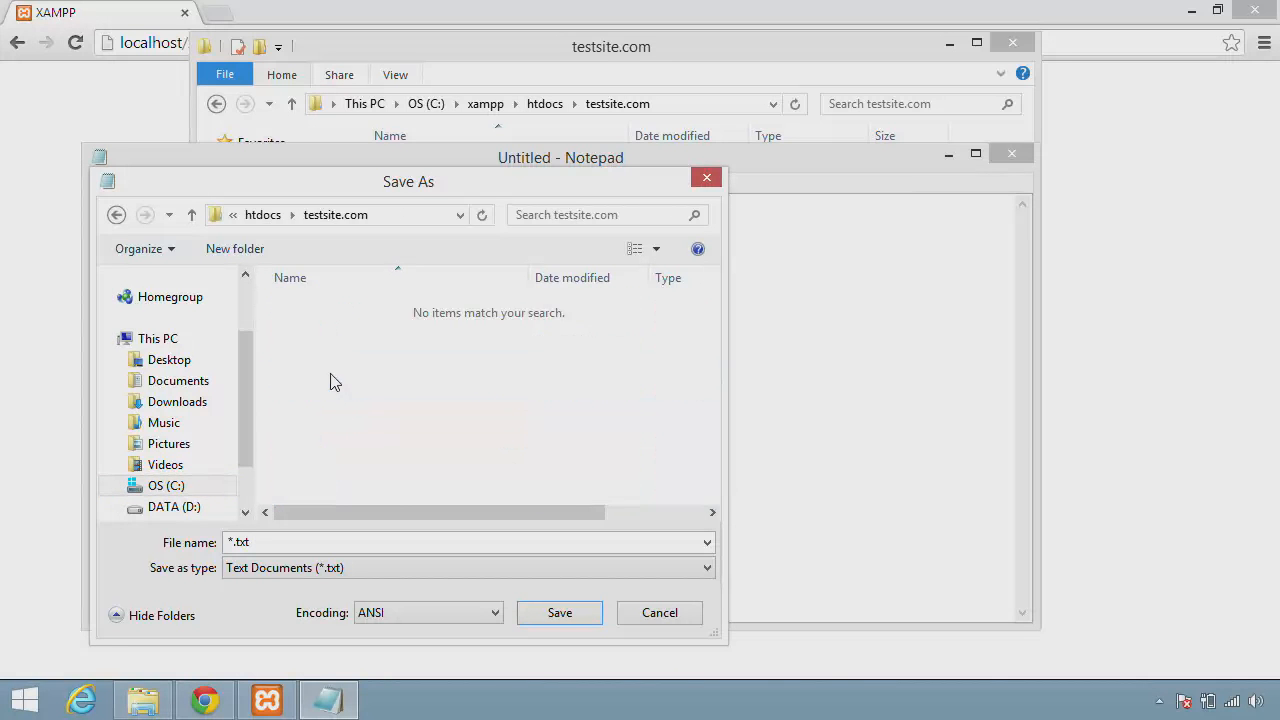
Name the file index.php and save it in the testsite.com folder
double_click(231, 543)
left_click(231, 543)
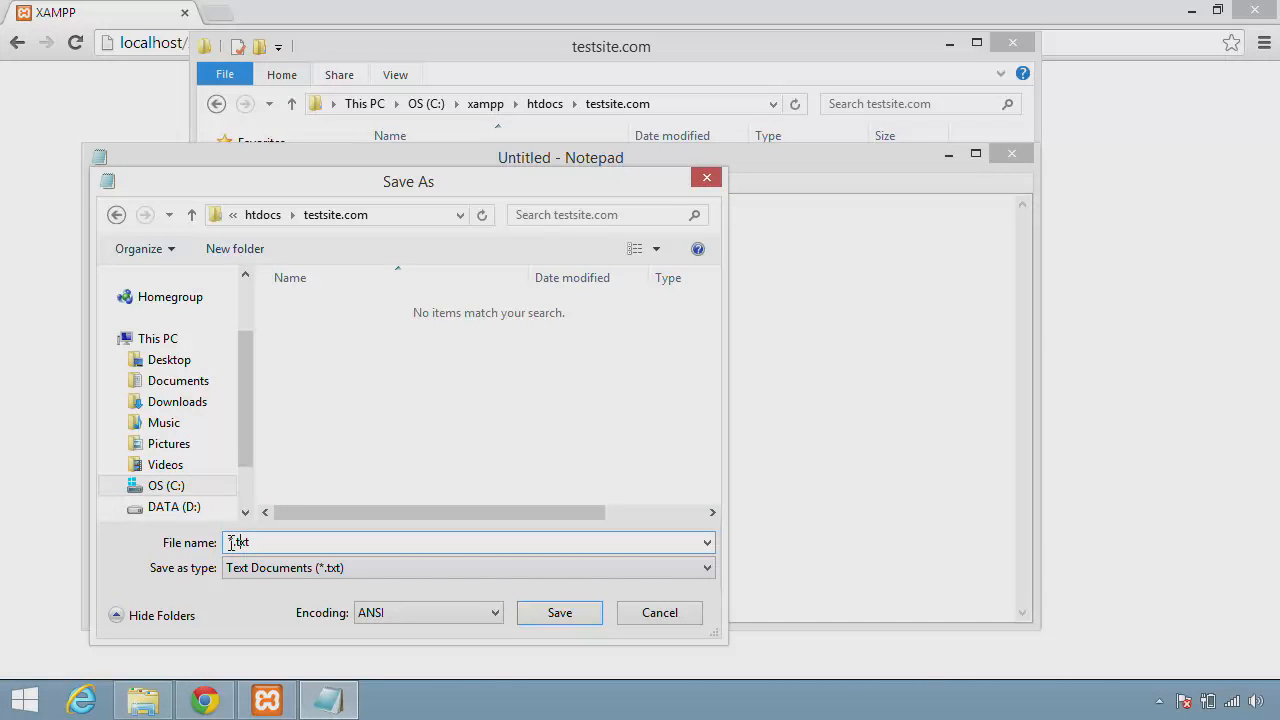
key("Delete")
type("index.php")
left_click(561, 617)
Switch to File Explorer and delete everything in the htdocs folder except the testsite.com folder
left_click(373, 52)
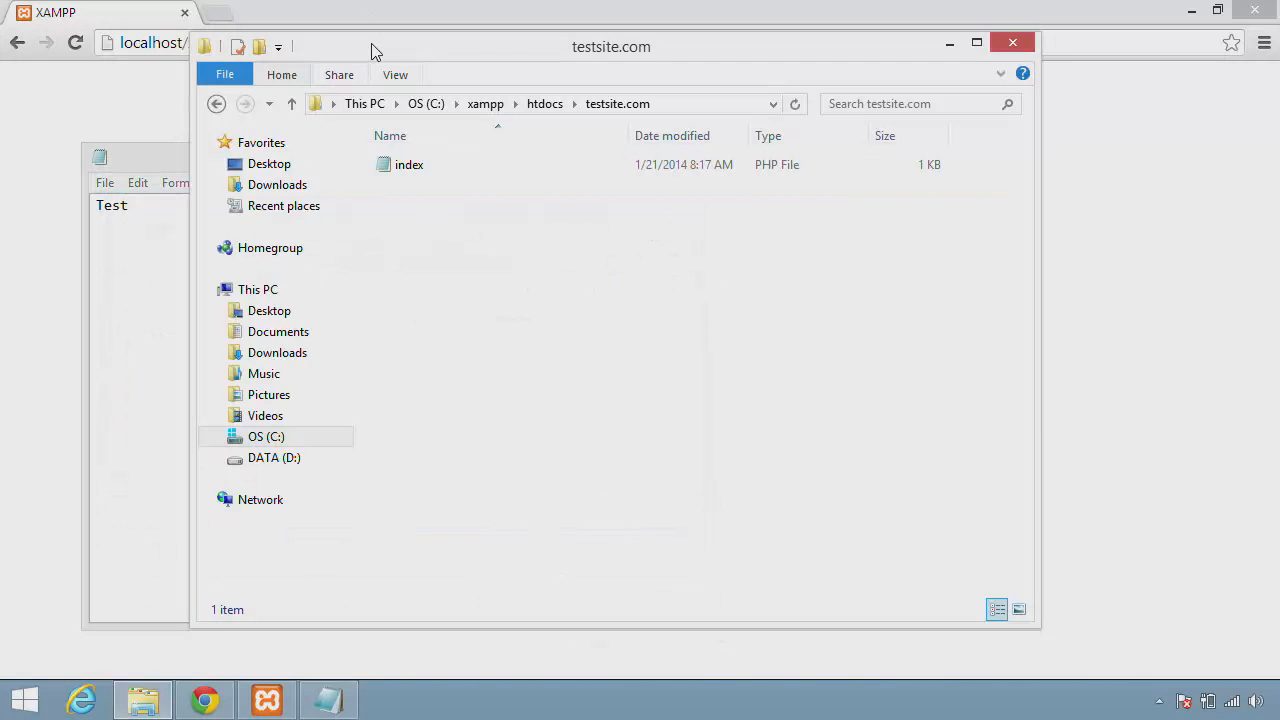
left_click(548, 104)
key("ctrl+a")
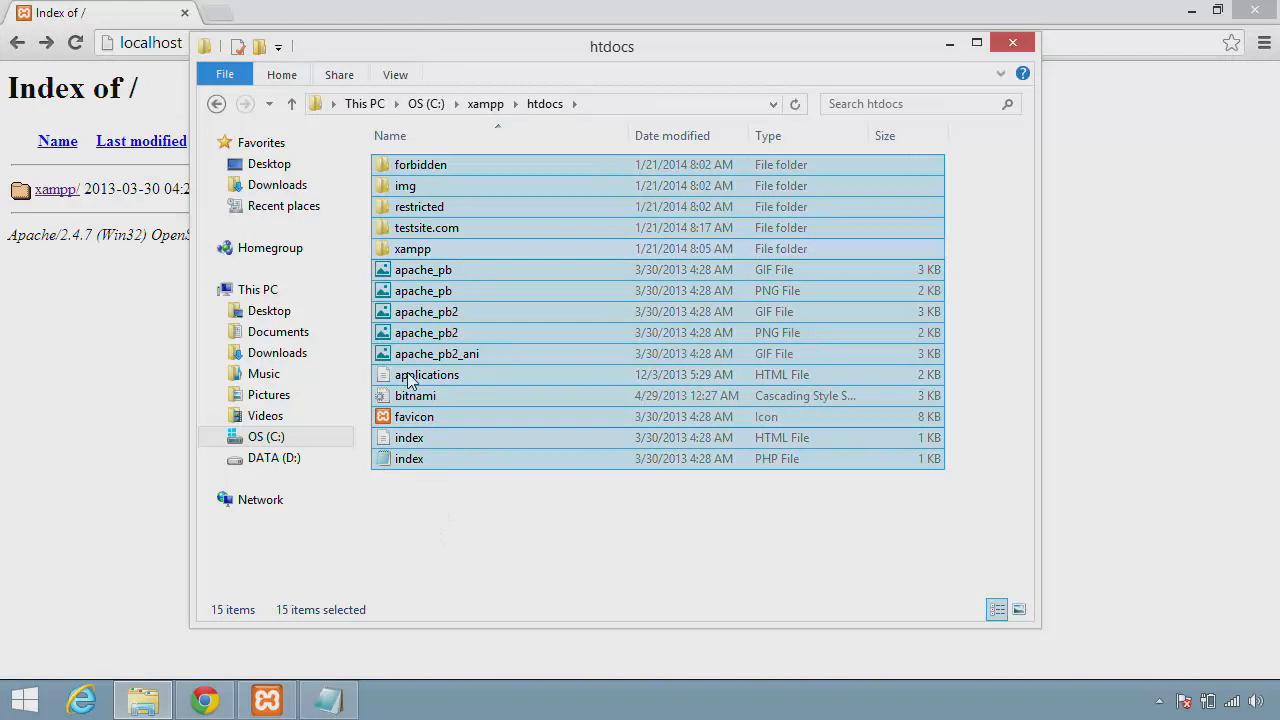
left_click(426, 227, "ctrl")
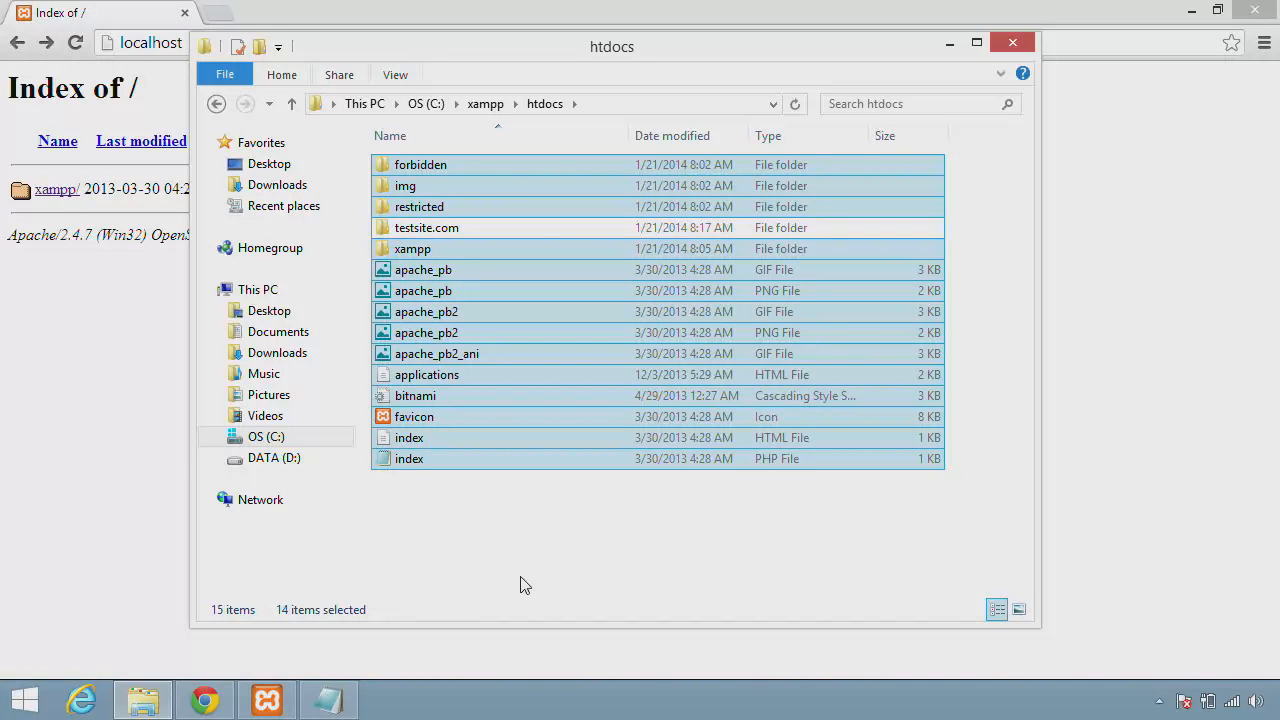
key("Delete")
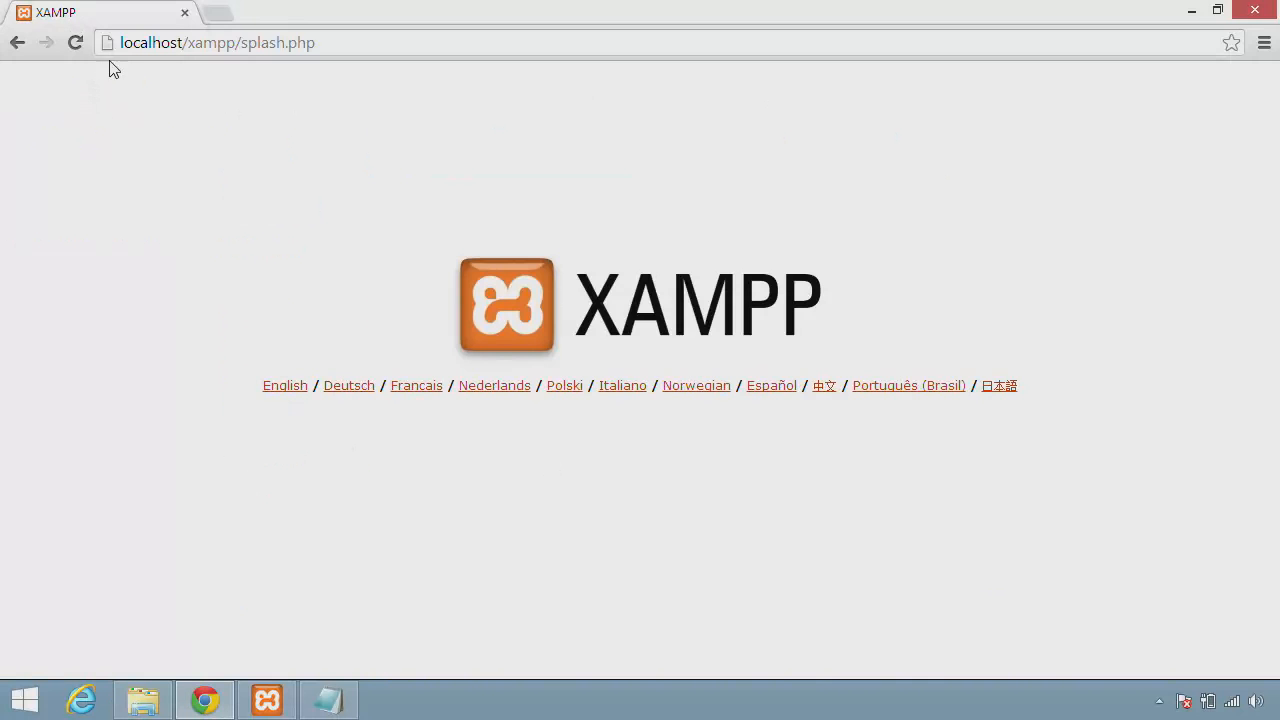
In Chrome, remove the xampp/splash.php path from the address and load the localhost root
left_click(199, 42)
key("End")
key("shift+Left")
key("shift+Left")
key("shift+Left")
key("shift+Left")
key("shift+Left")
key("shift+Left")
key("shift+Left")
key("shift+Left")
key("shift+Left")
key("shift+Left")
key("shift+Left")
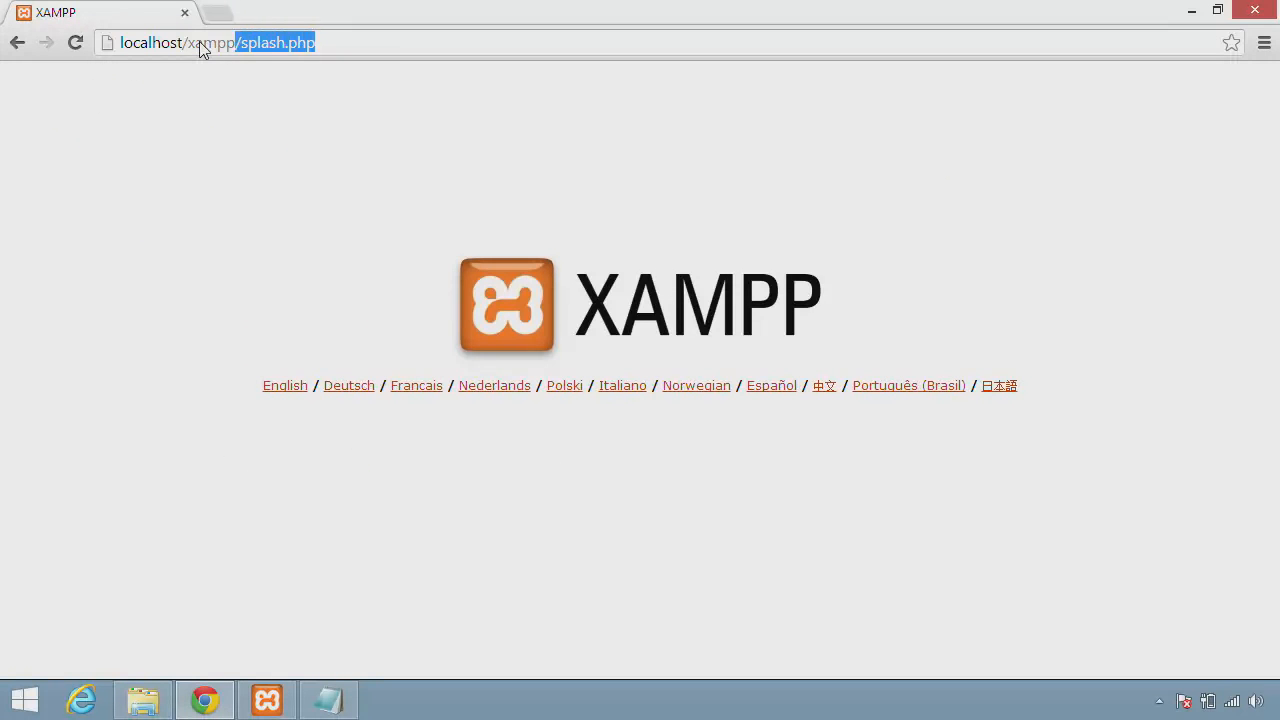
key("BackSpace")
key("Return")
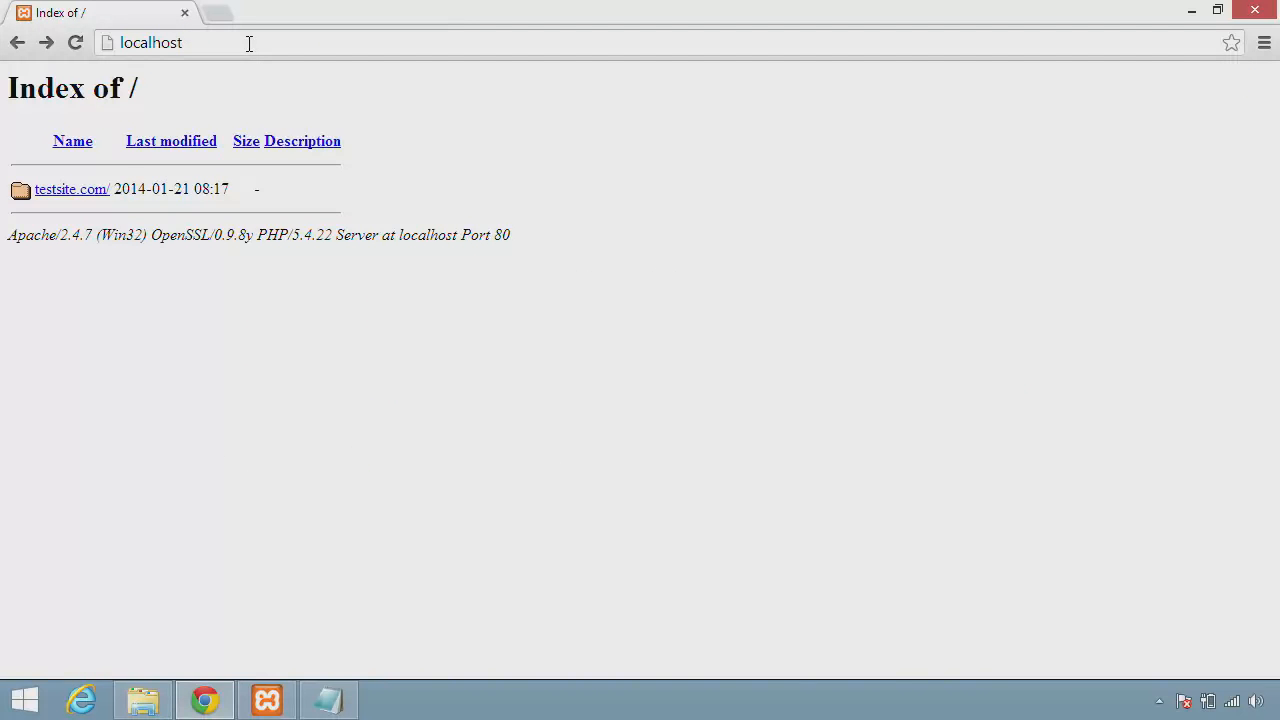
Open the testsite.com page from the localhost index to check its content, and return to the index
left_click(97, 190)
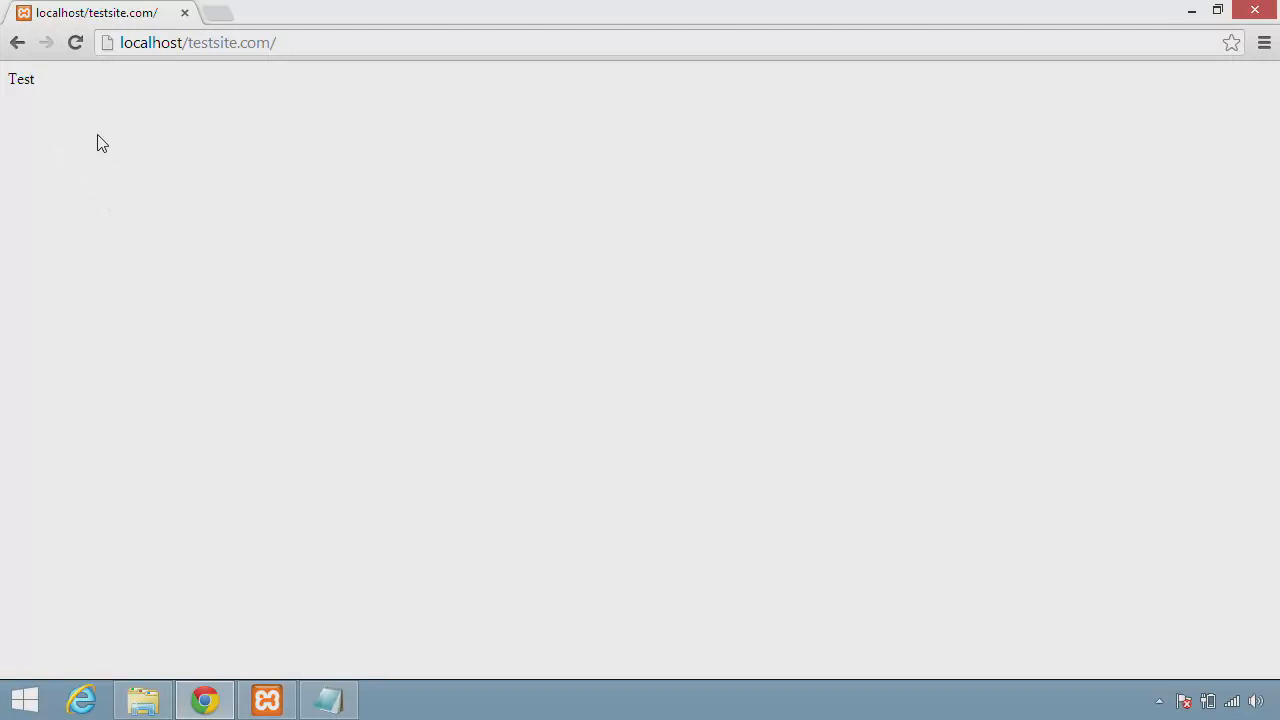
left_click(17, 44)
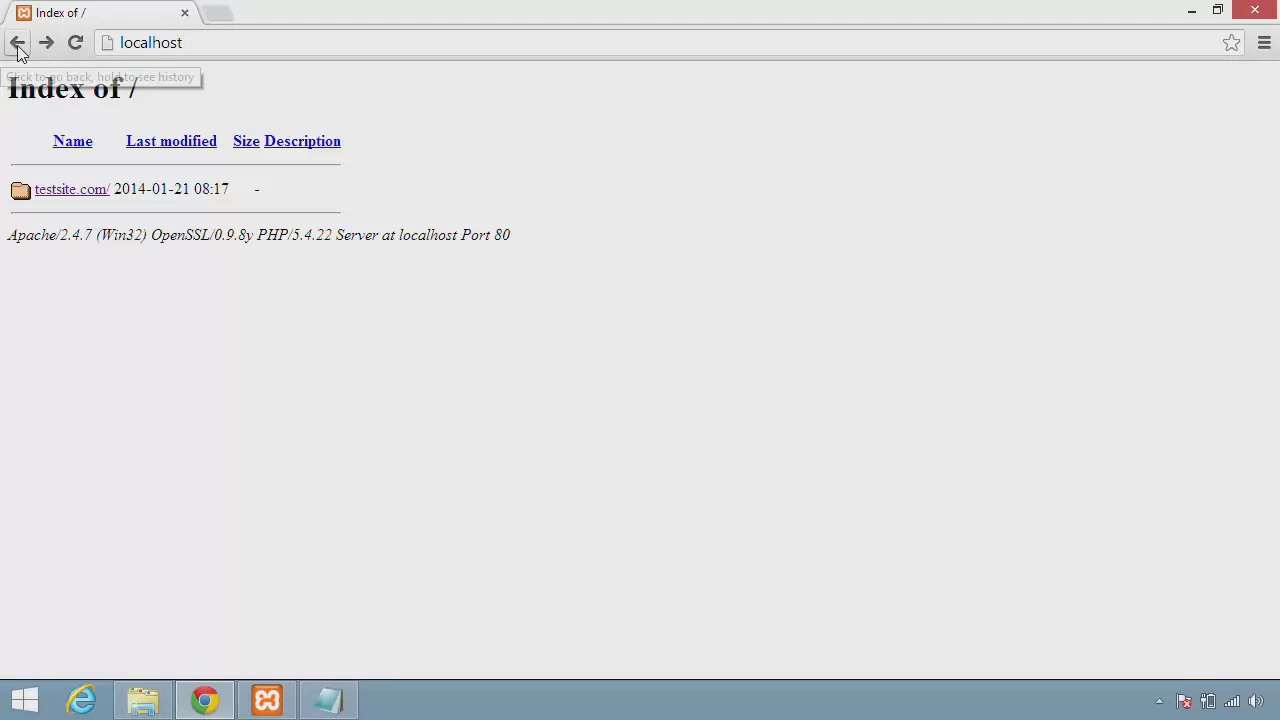
Switch to File Explorer and check the testsite.com folder in htdocs
left_click(155, 700)
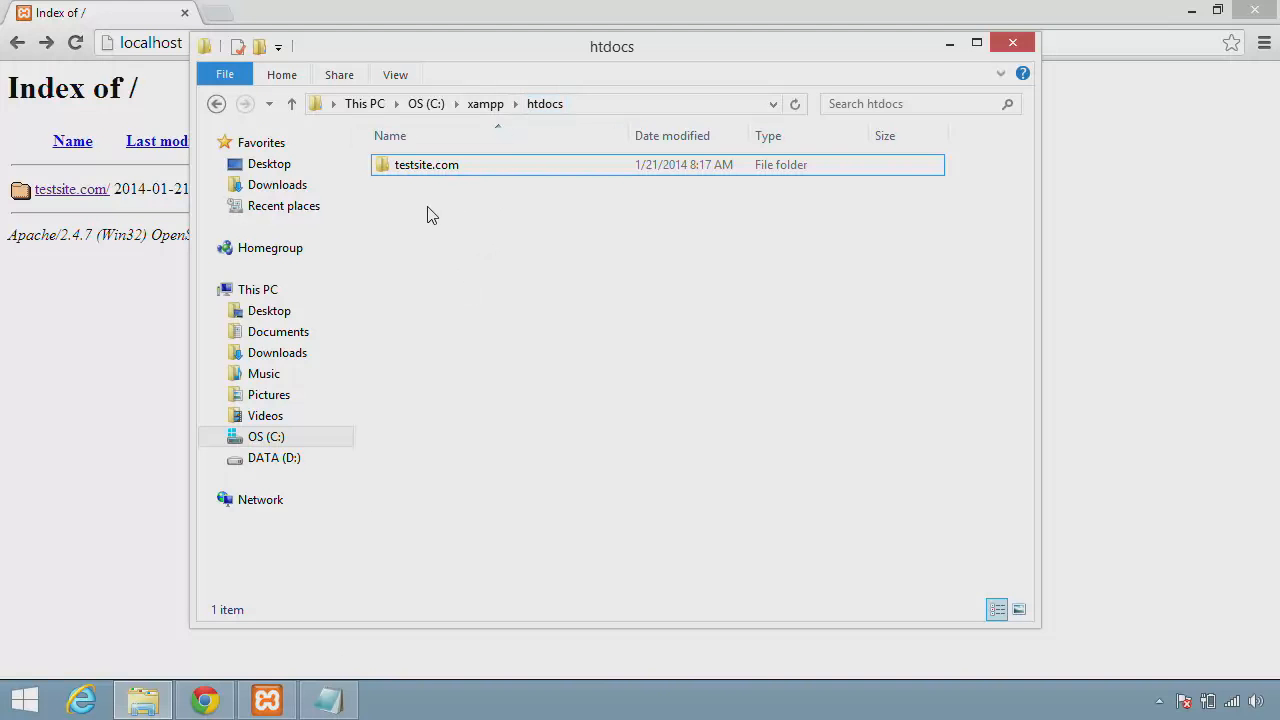
left_click(446, 172)
left_click(476, 258)
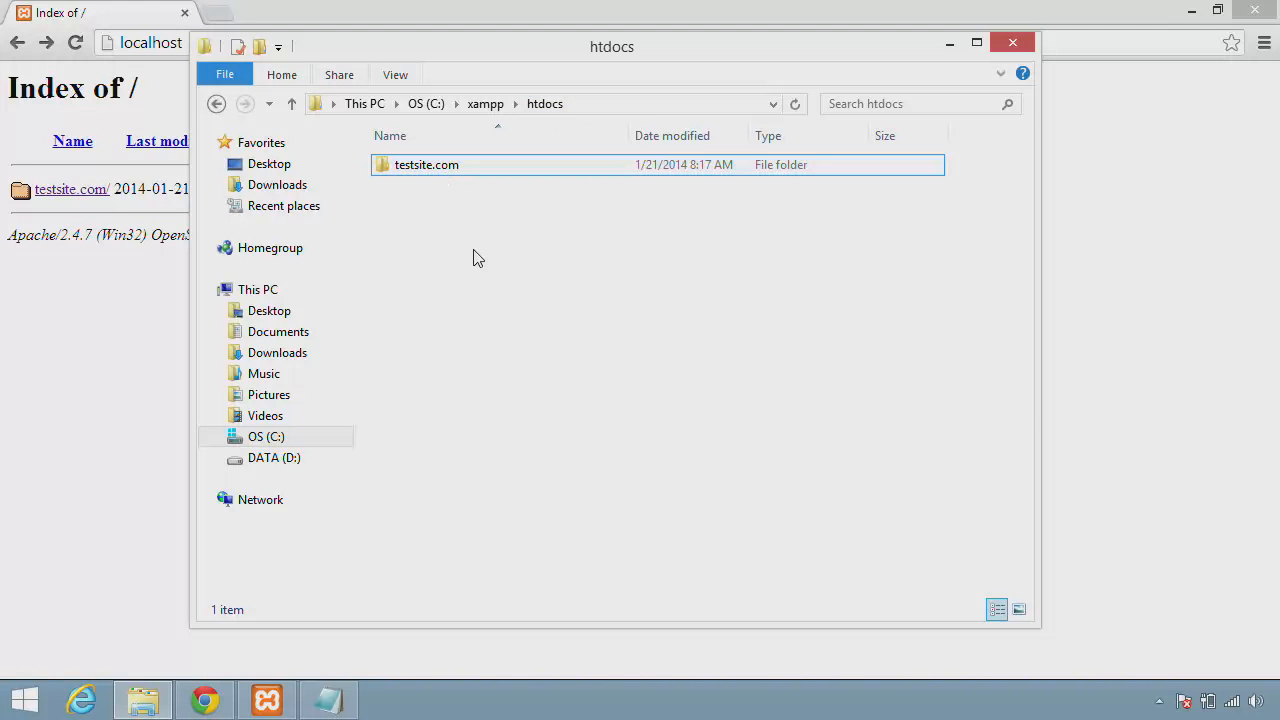